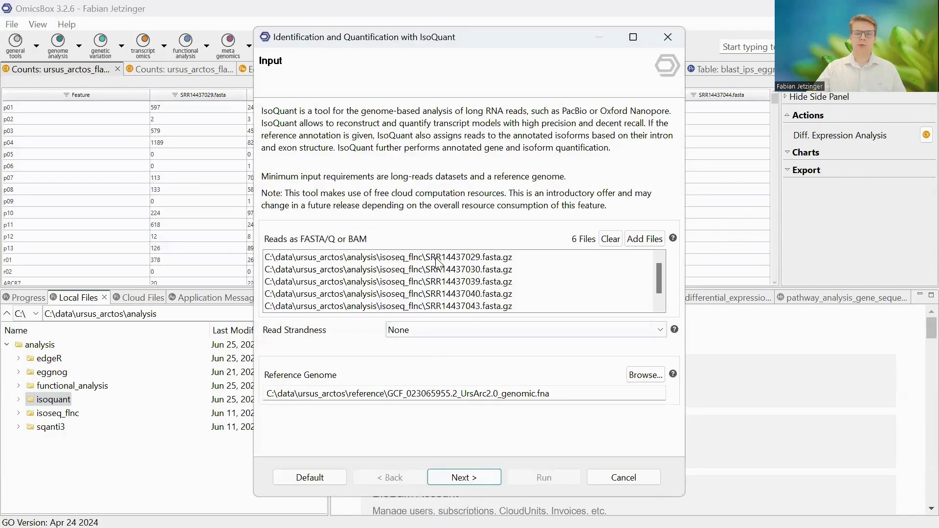
Review the IsoQuant read files, reference genome and genome annotation inputs, and proceed to the algorithm options.
left_click(488, 263)
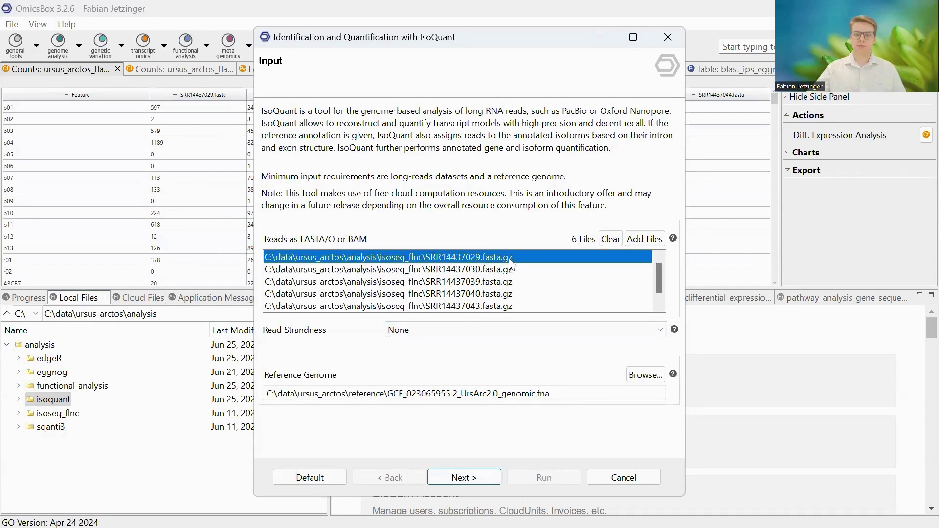
scroll(484, 273, "down", 1)
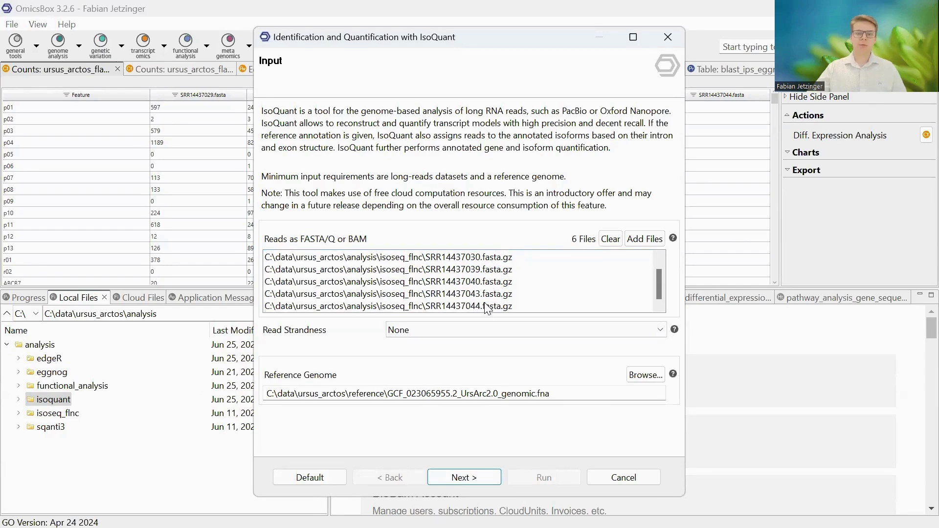
scroll(478, 307, "up", 1)
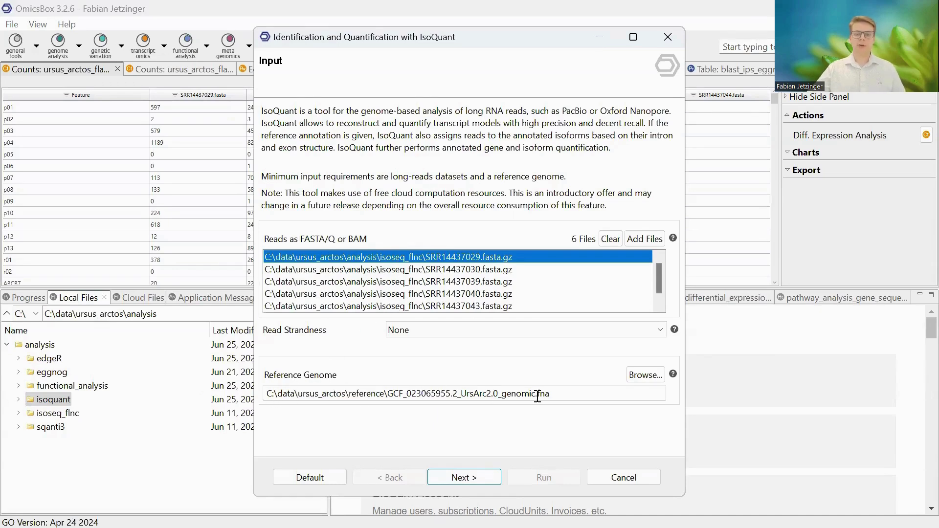
left_click(473, 482)
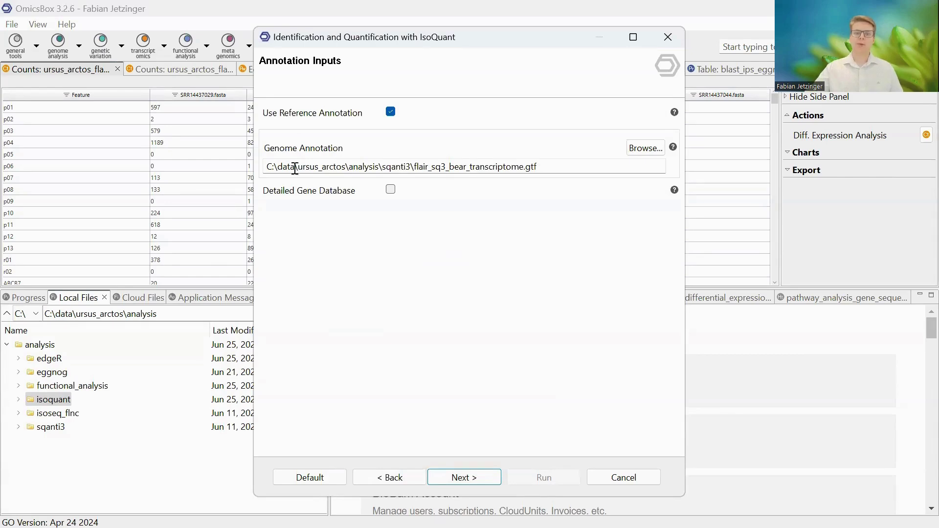
left_click(477, 475)
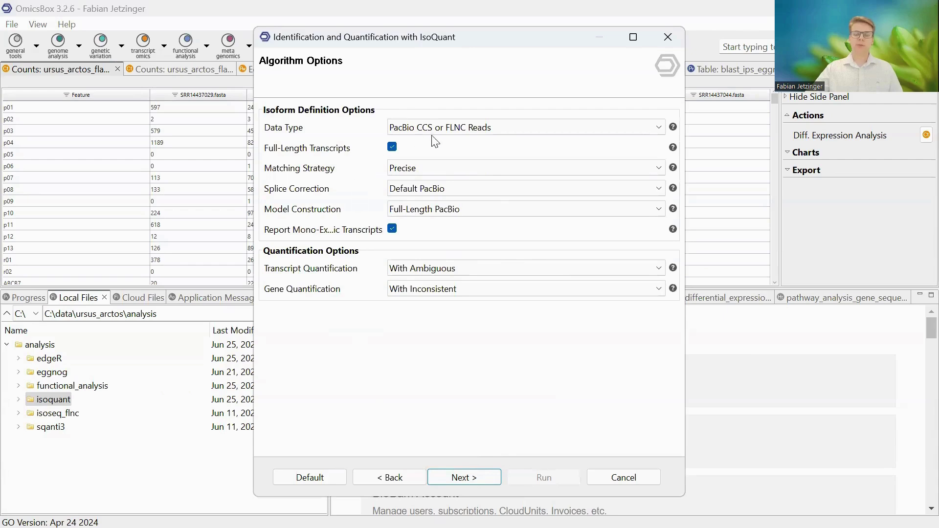
Examine the IsoQuant data type, transcript quantification choices and output settings, and close the wizard without running it.
left_click(500, 128)
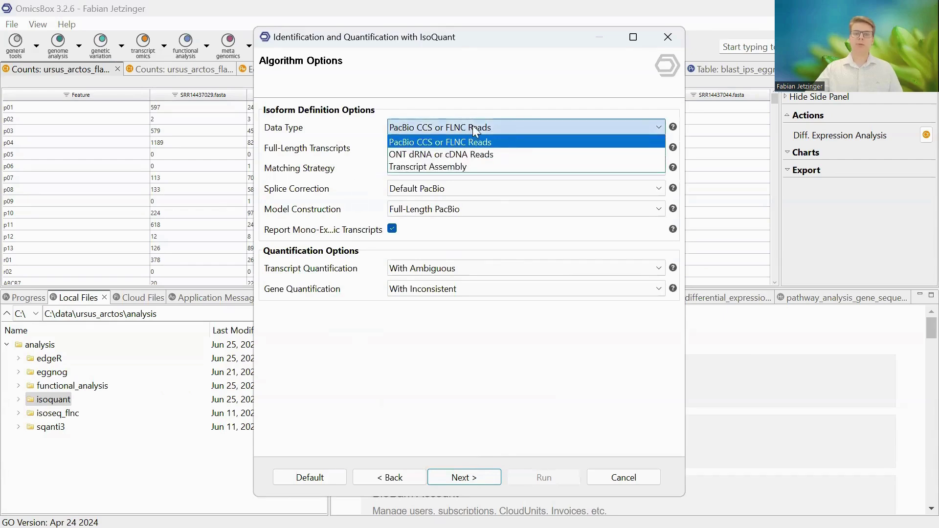
left_click(482, 126)
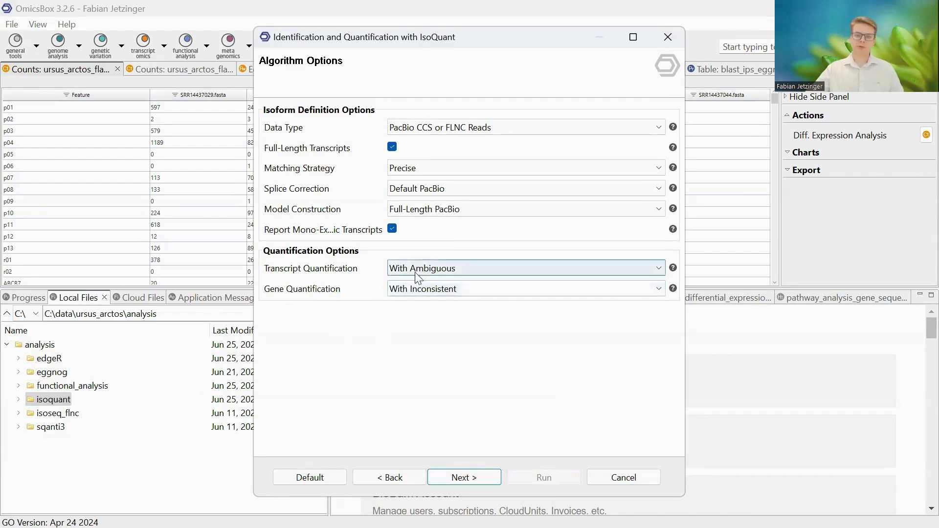
left_click(448, 267)
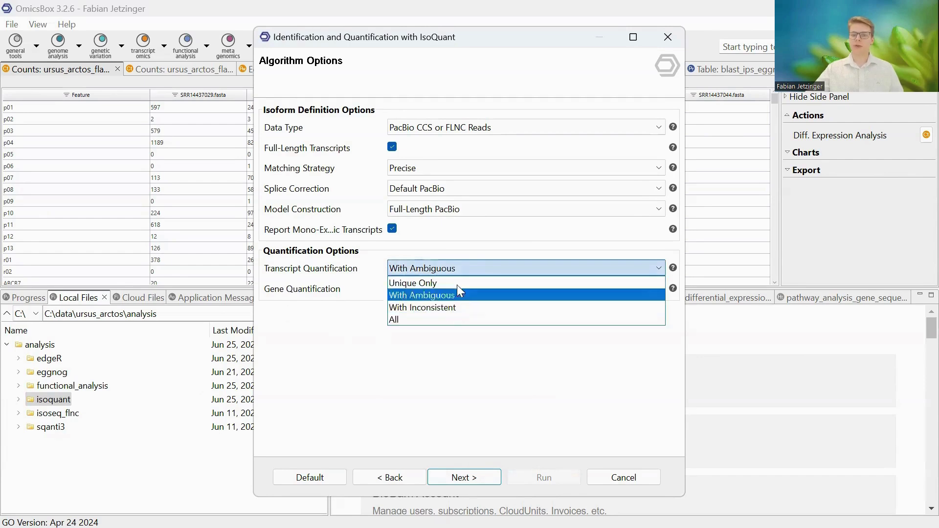
left_click(458, 268)
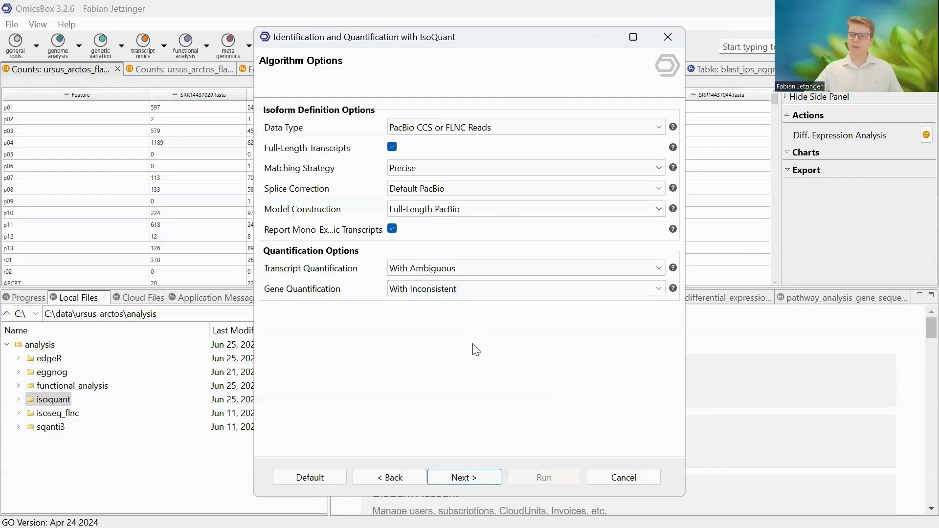
left_click(478, 479)
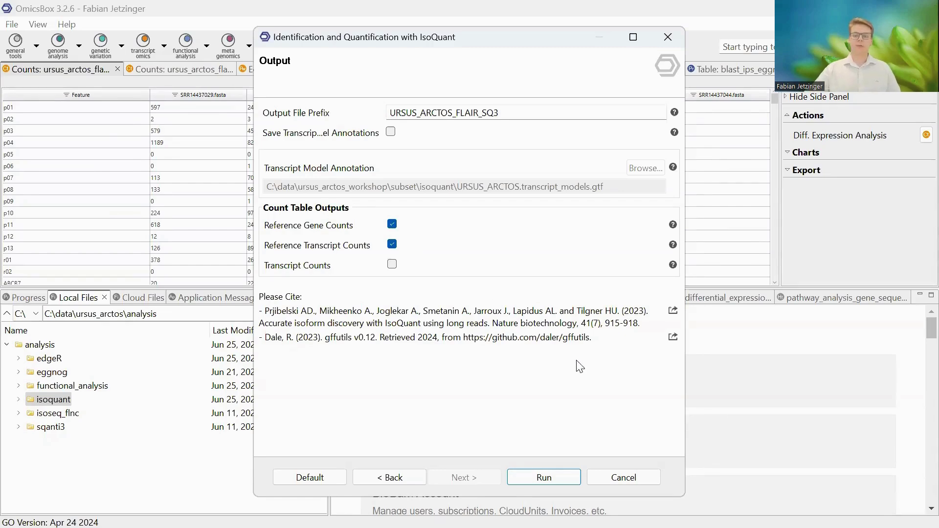
left_click(636, 479)
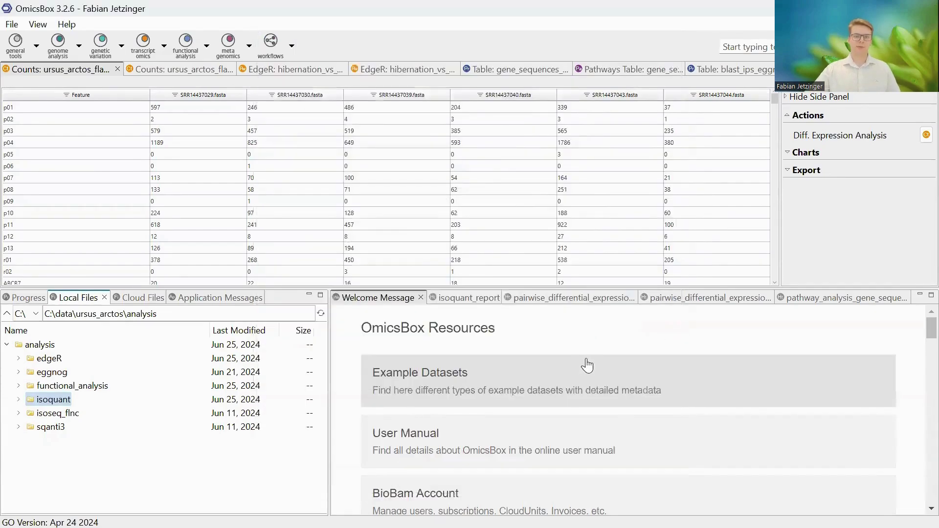
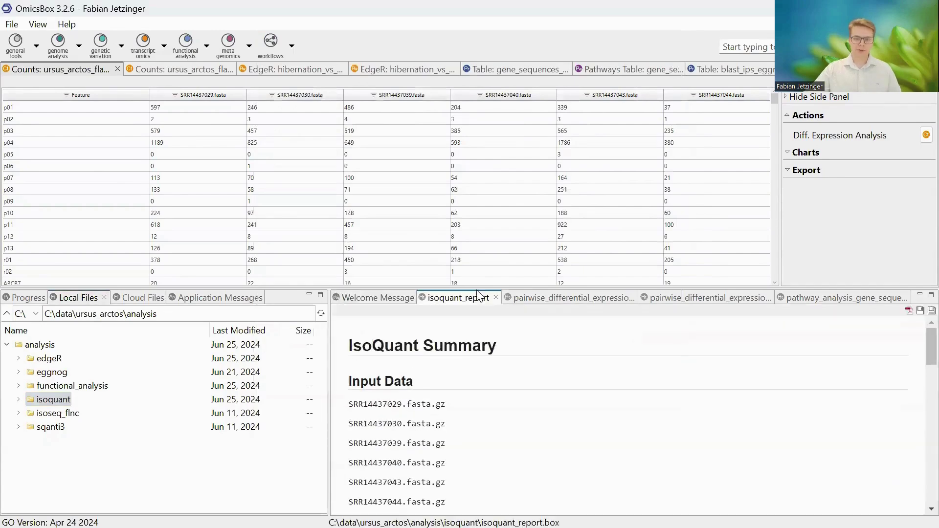
Enlarge the IsoQuant report and review its input data, assignment and alignment statistics, parameters and references.
left_click_drag(480, 290, 480, 222)
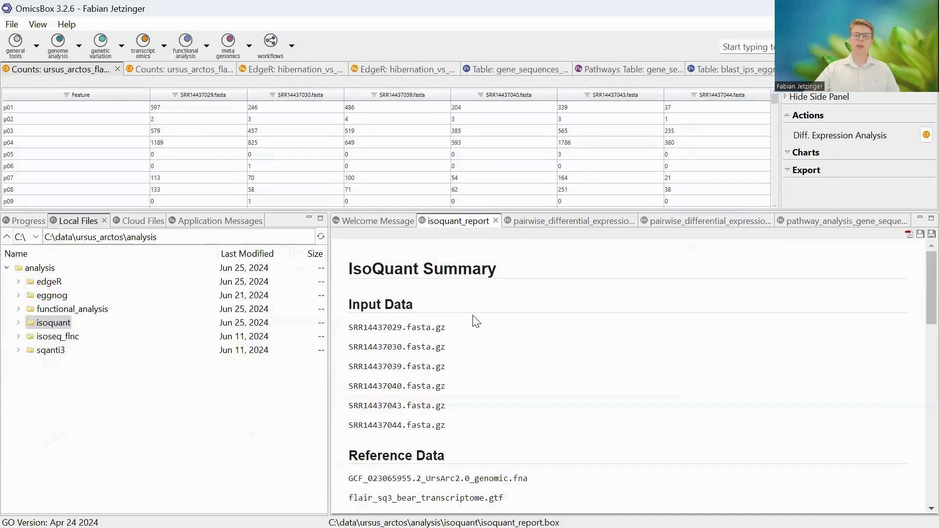
scroll(436, 362, "down", 3)
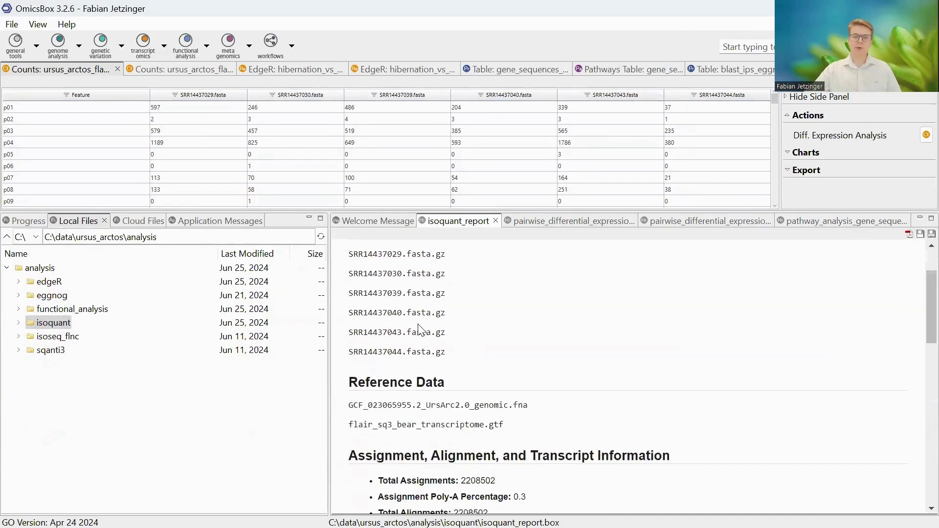
scroll(470, 345, "down", 2)
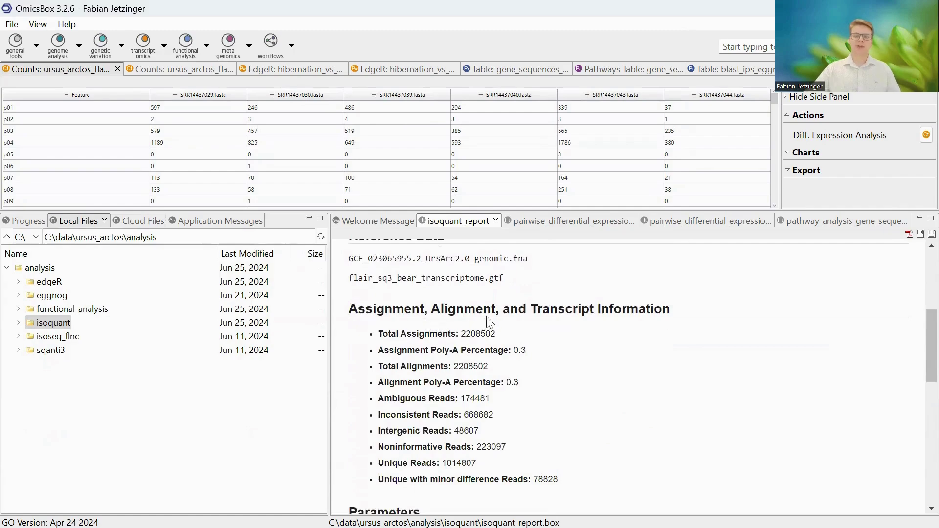
scroll(491, 325, "down", 5)
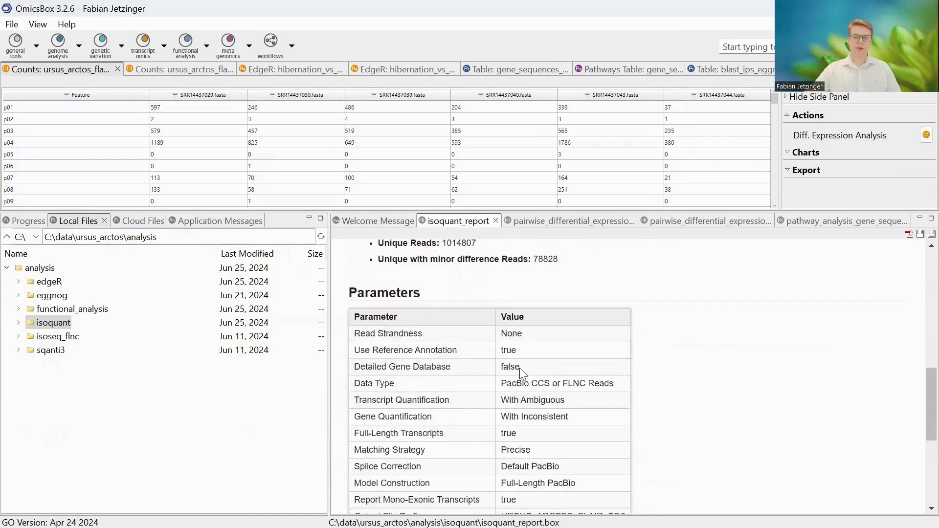
scroll(522, 373, "down", 5)
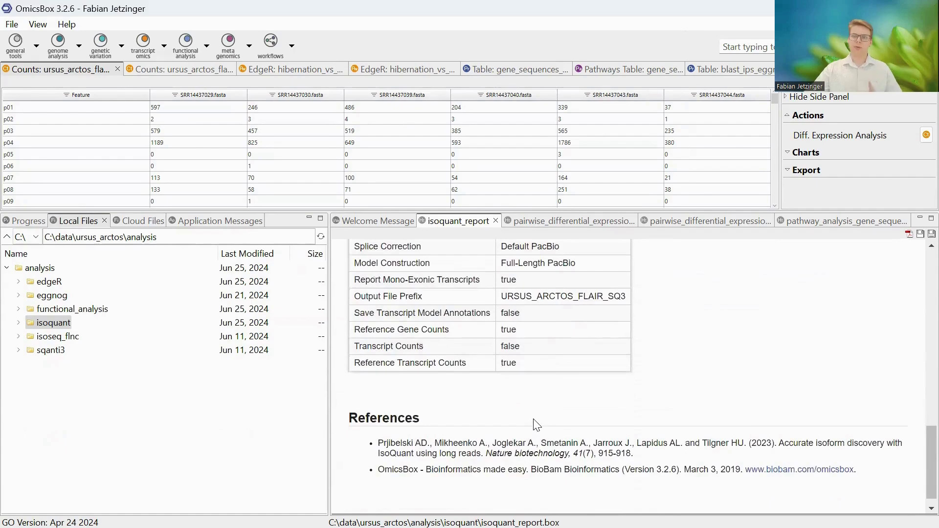
scroll(538, 424, "up", 10)
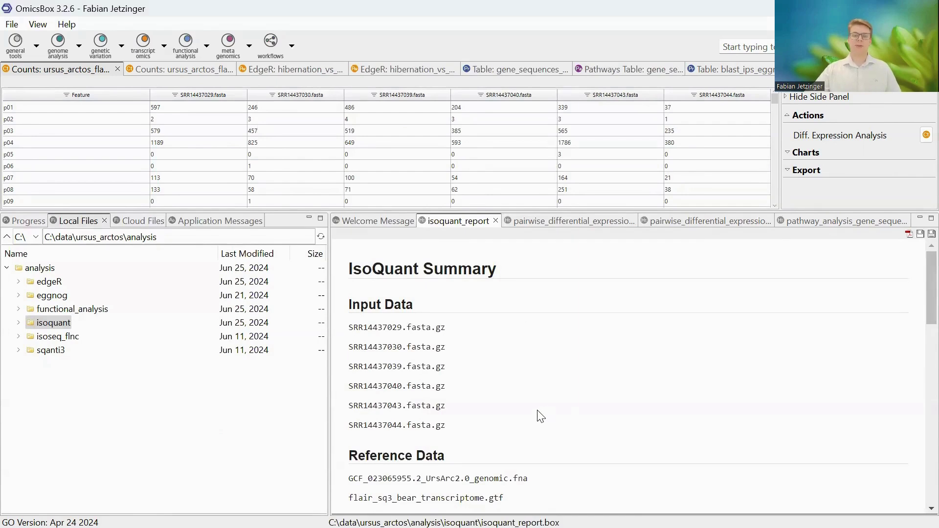
Enlarge the gene-level counts table and examine the read counts per gene across the six samples.
scroll(576, 202, "down", 1)
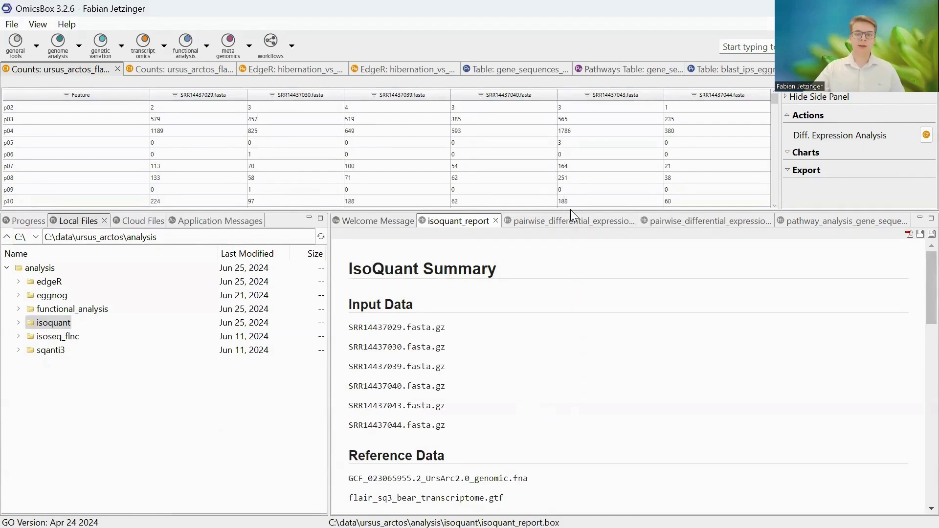
left_click_drag(571, 209, 558, 329)
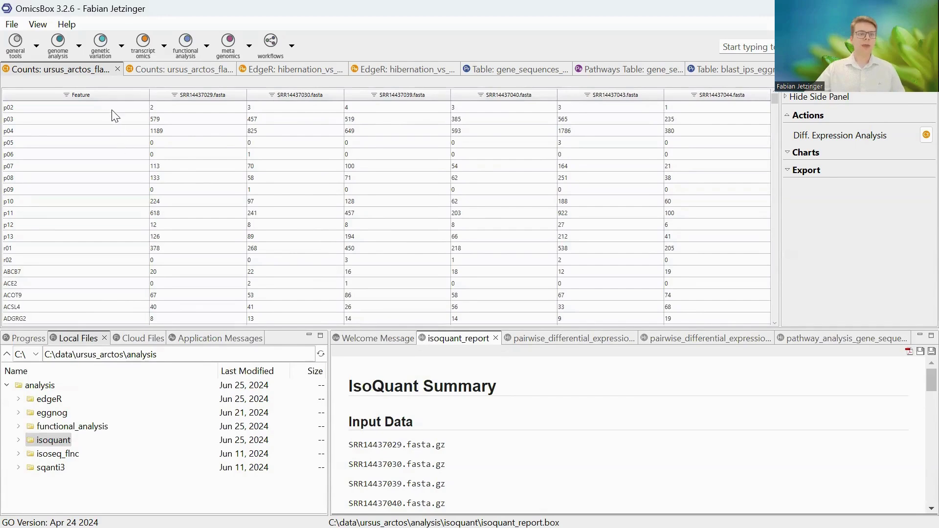
left_click(177, 122)
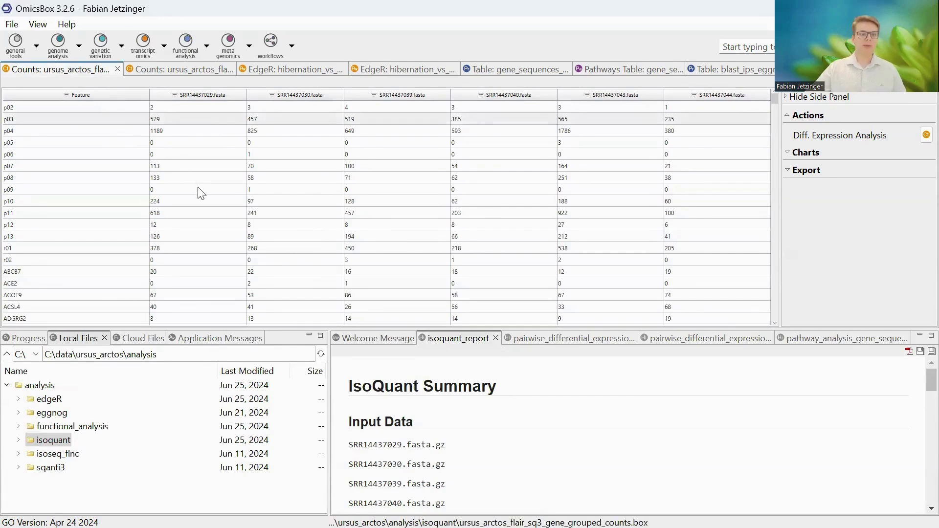
scroll(200, 192, "down", 2)
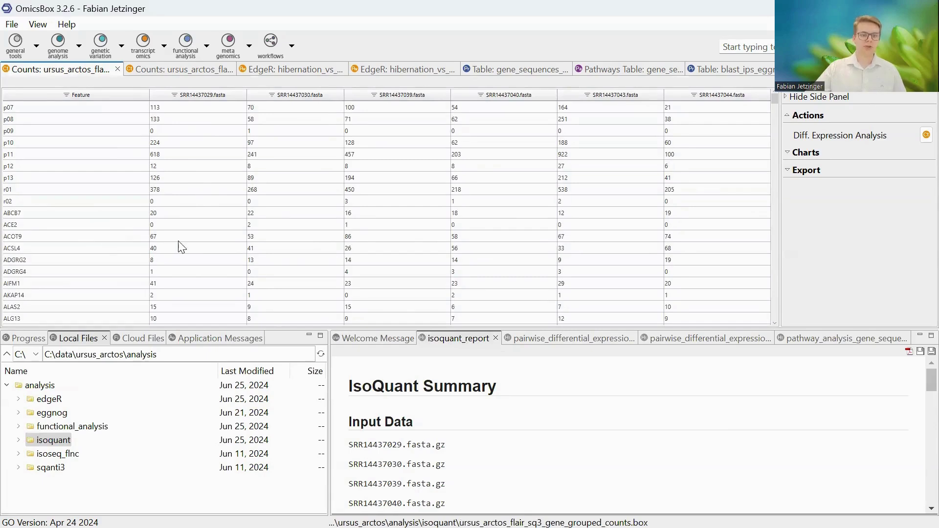
left_click(285, 191)
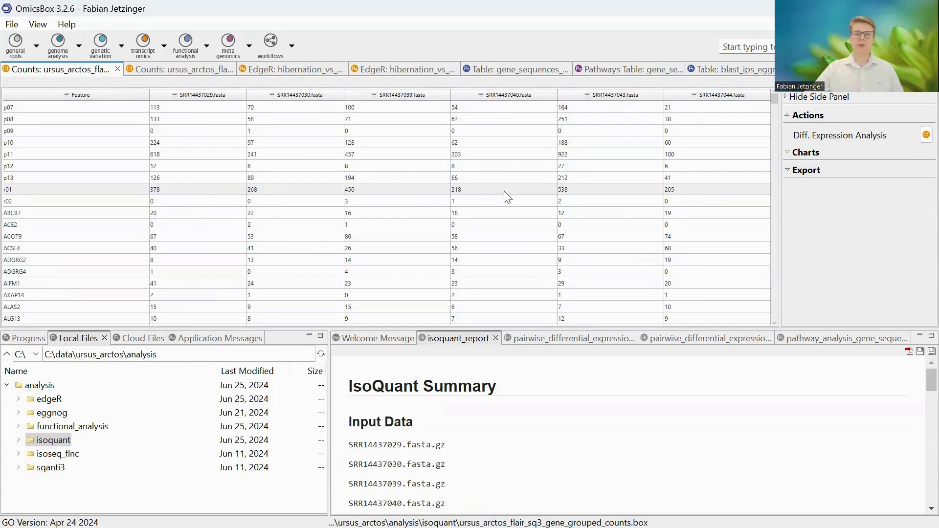
left_click(380, 201)
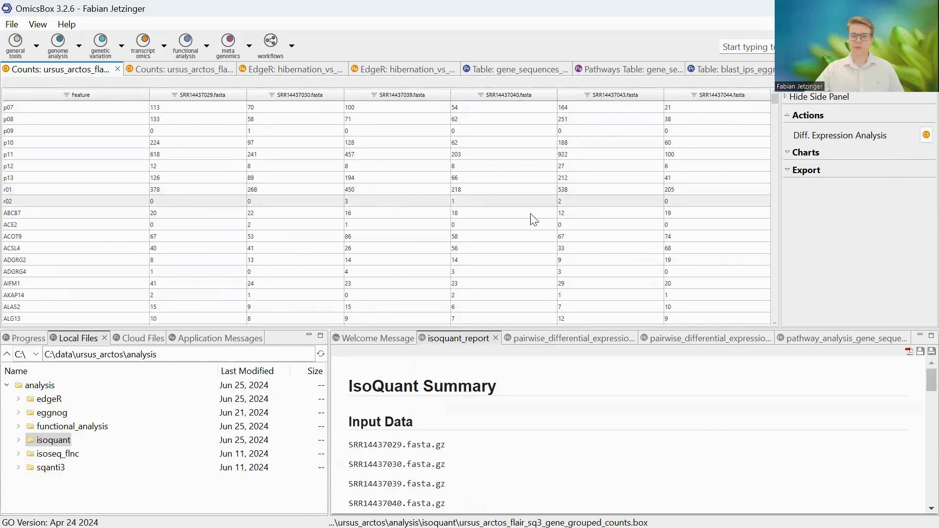
Open the reference transcript counts table and examine the counts per transcript across the samples.
left_click(190, 69)
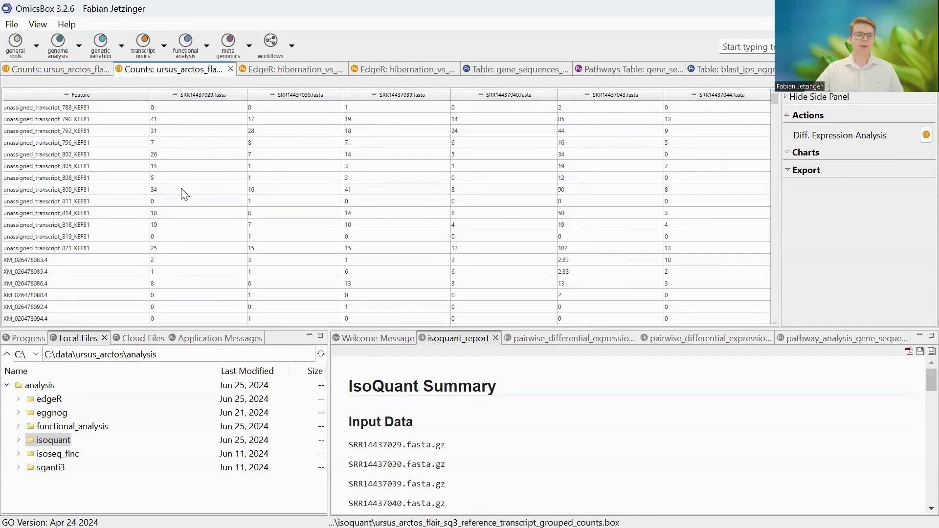
scroll(184, 194, "down", 5)
scroll(146, 191, "down", 2)
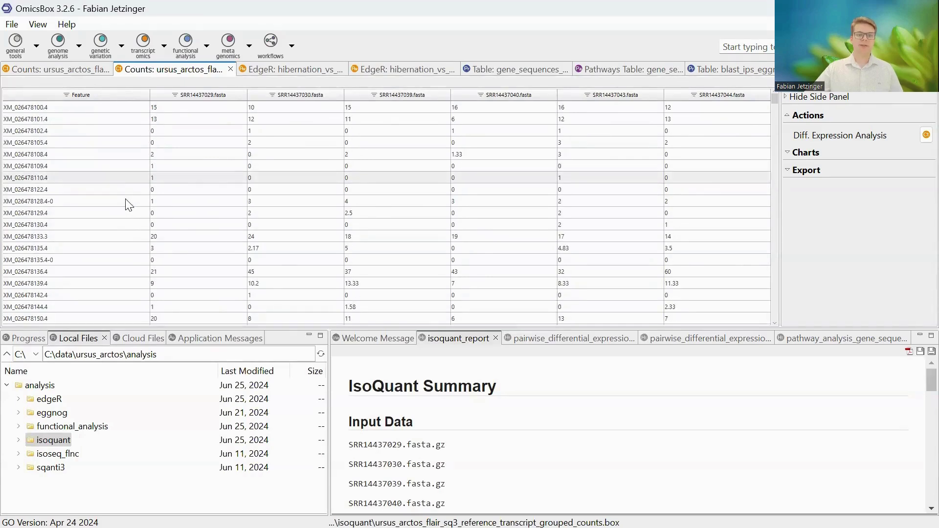
scroll(704, 183, "down", 2)
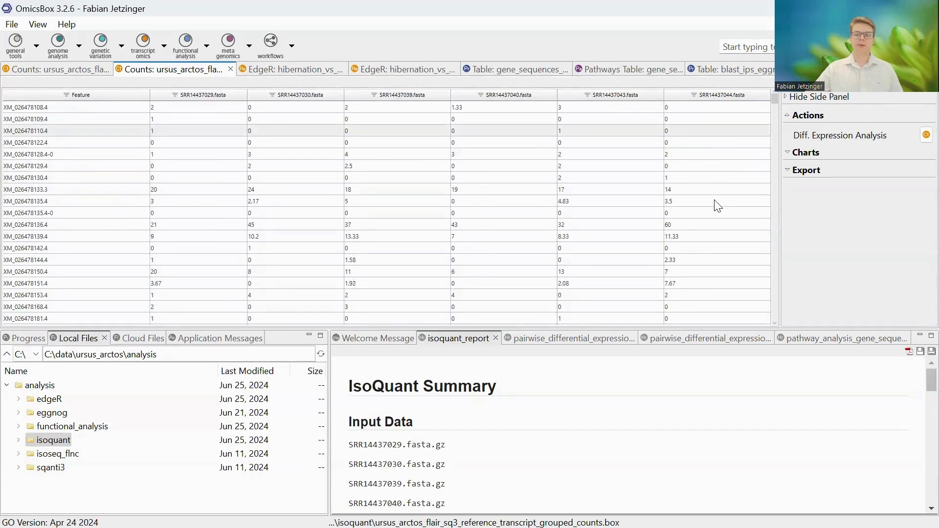
scroll(718, 185, "down", 1)
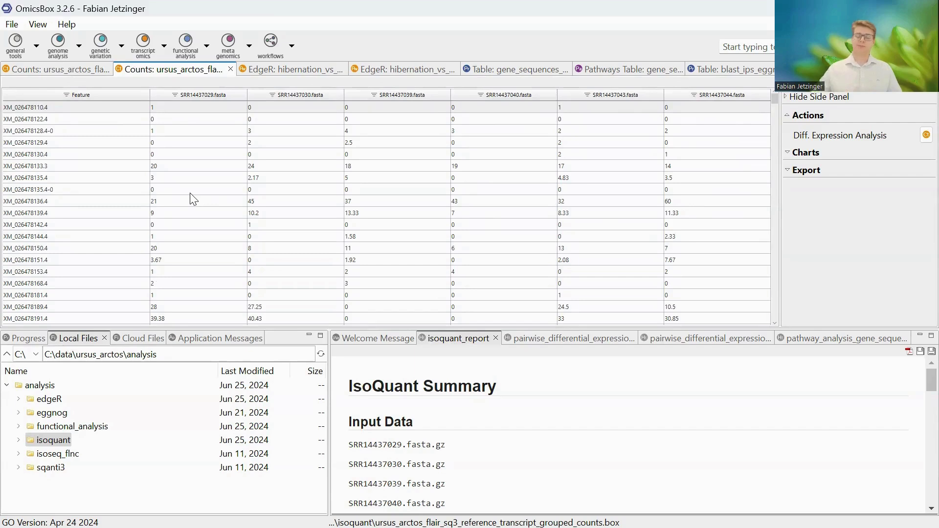
Start a Pairwise Differential Expression Analysis with replicates on the gene-level counts table.
left_click(84, 68)
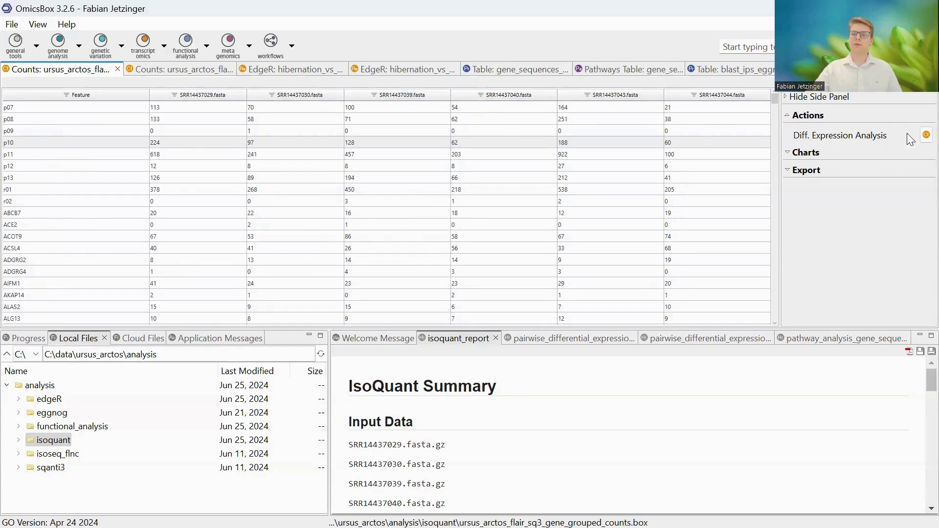
left_click(926, 135)
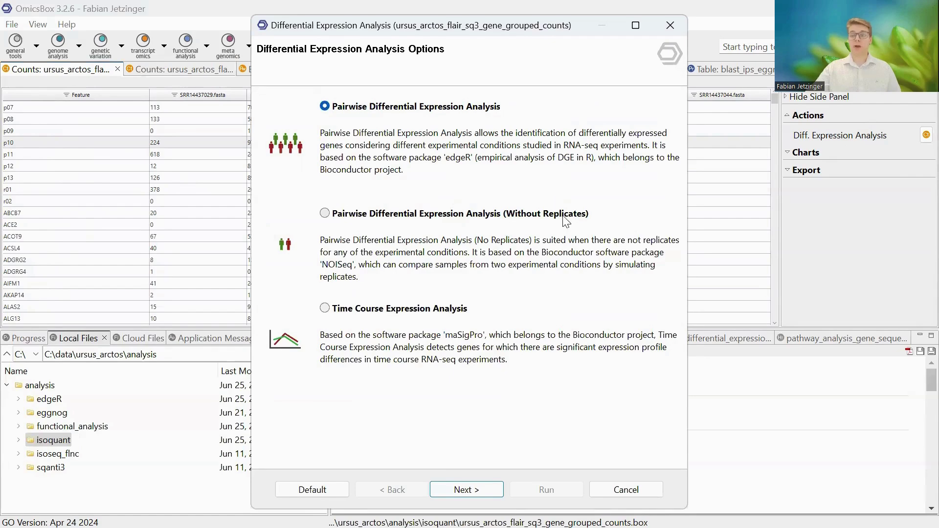
double_click(457, 157)
left_click(459, 173)
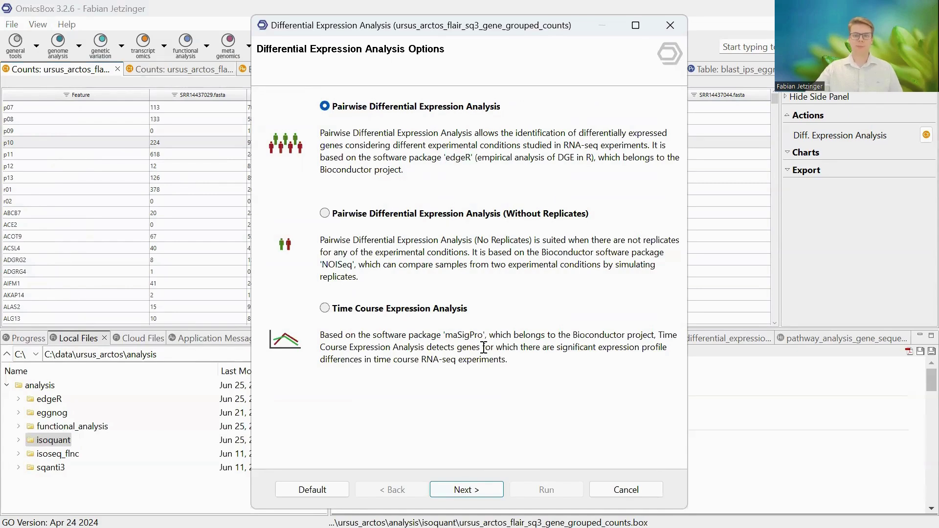
left_click(474, 491)
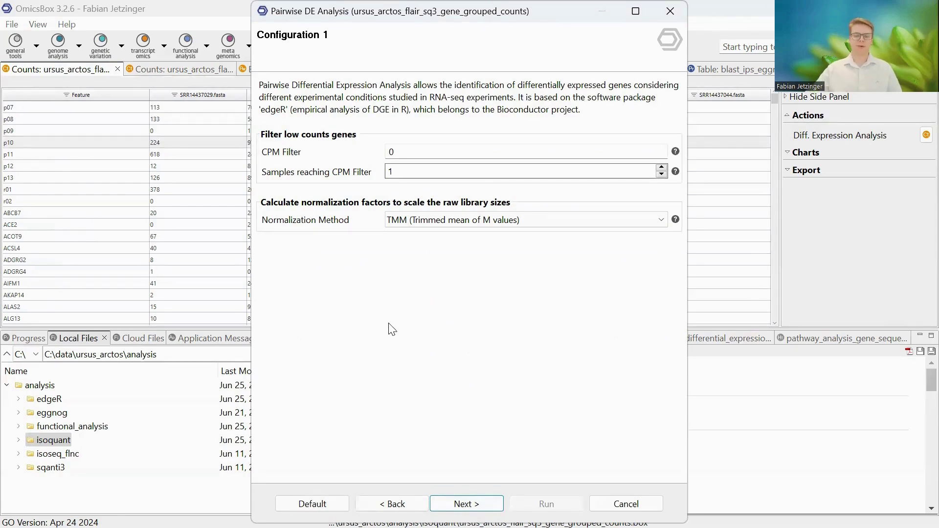
Keep the count filter, TMM normalization and adipose design file, and set the primary factor to condition, contrasting hibernation against active.
left_click(476, 502)
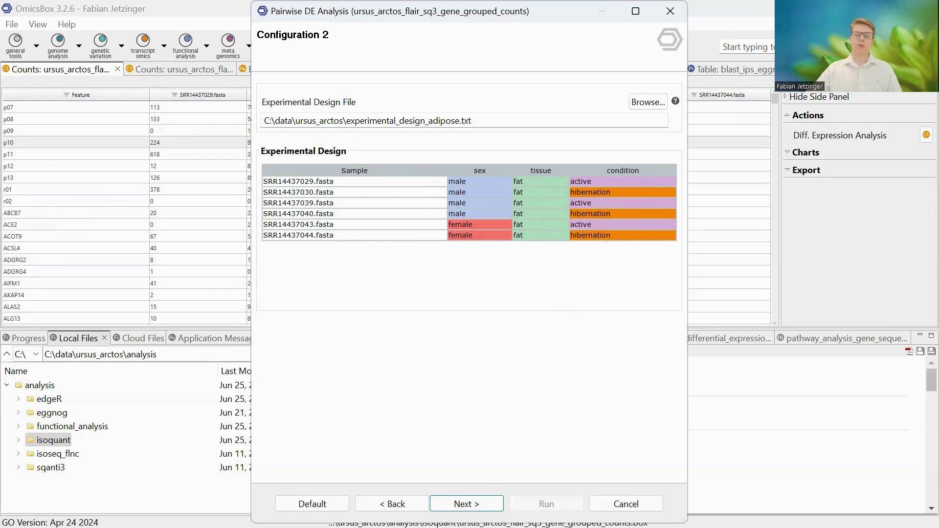
left_click(484, 502)
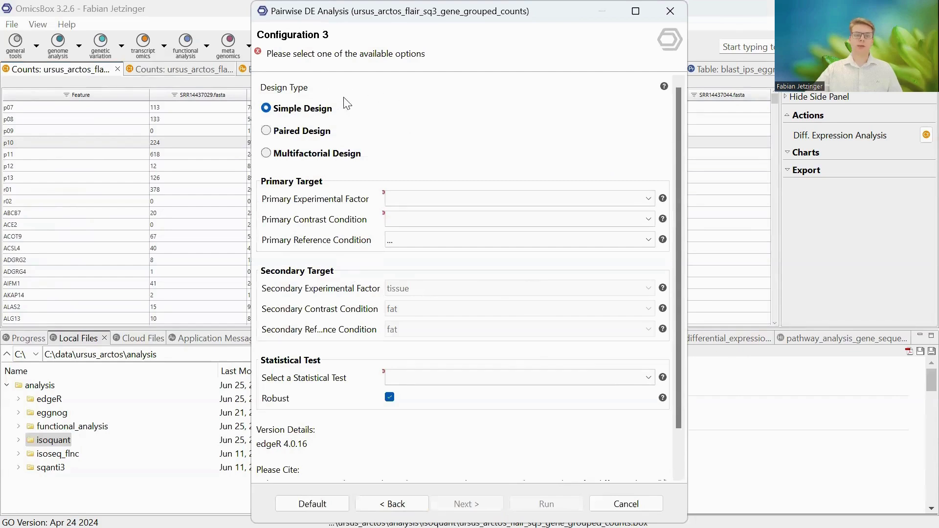
left_click(421, 199)
left_click(426, 212)
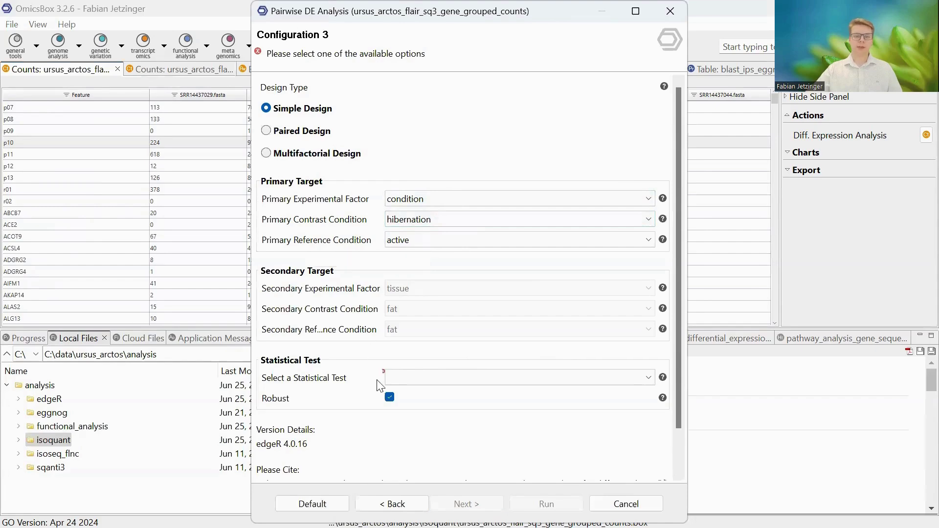
Choose Exact Test as the statistical test for the gene-level analysis and close the setup without running it.
left_click(420, 378)
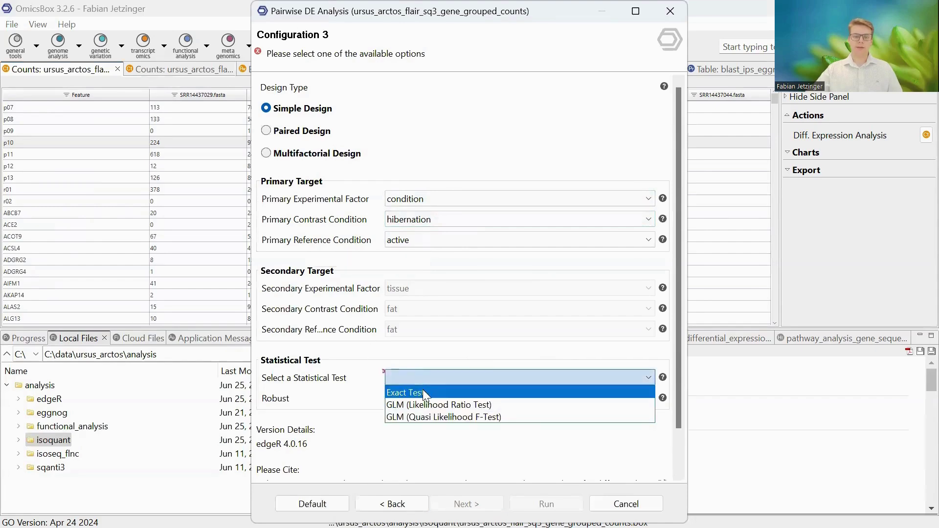
left_click(423, 389)
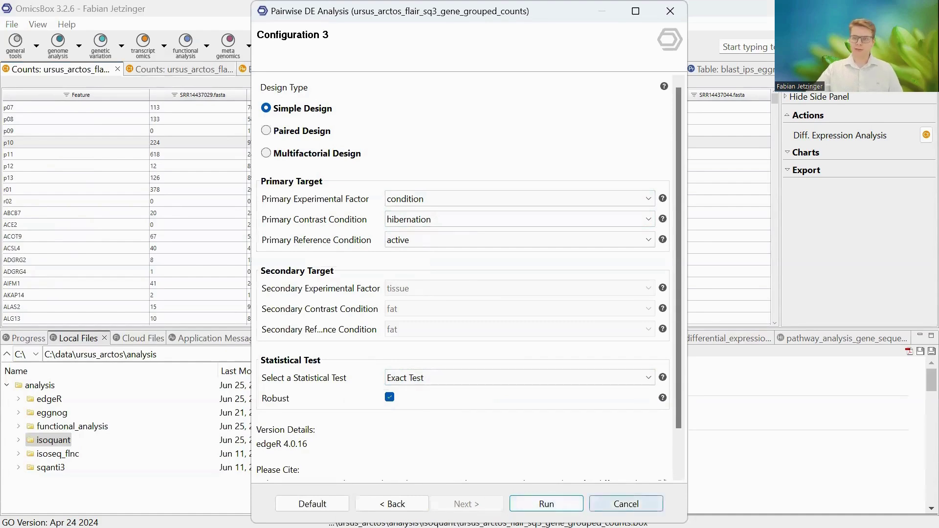
left_click(621, 503)
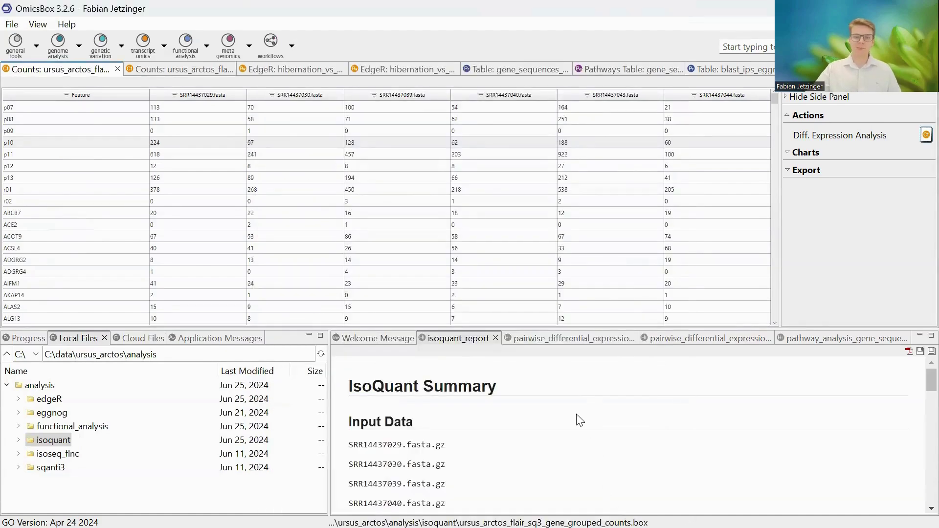
Open the gene-level pairwise differential expression report and examine the differentially expressed feature counts and the up- and down-regulation thresholds.
left_click(566, 345)
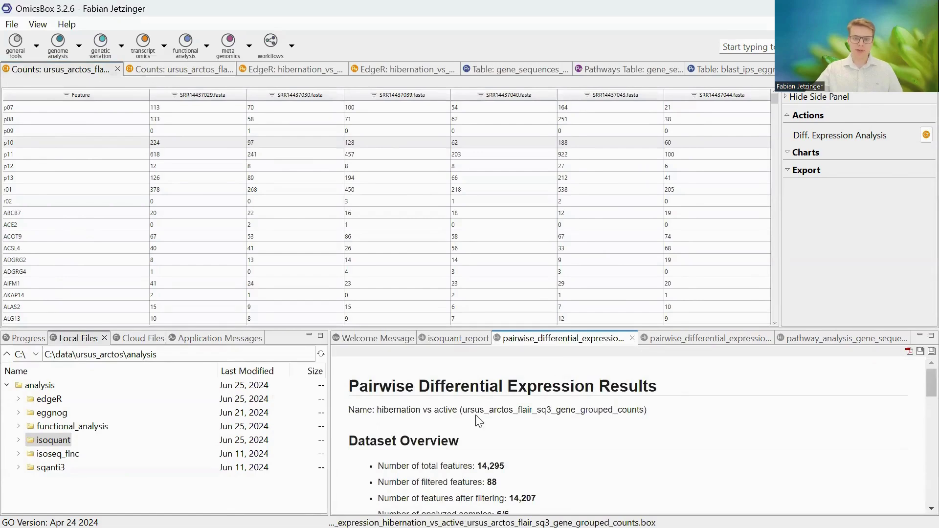
scroll(488, 410, "down", 3)
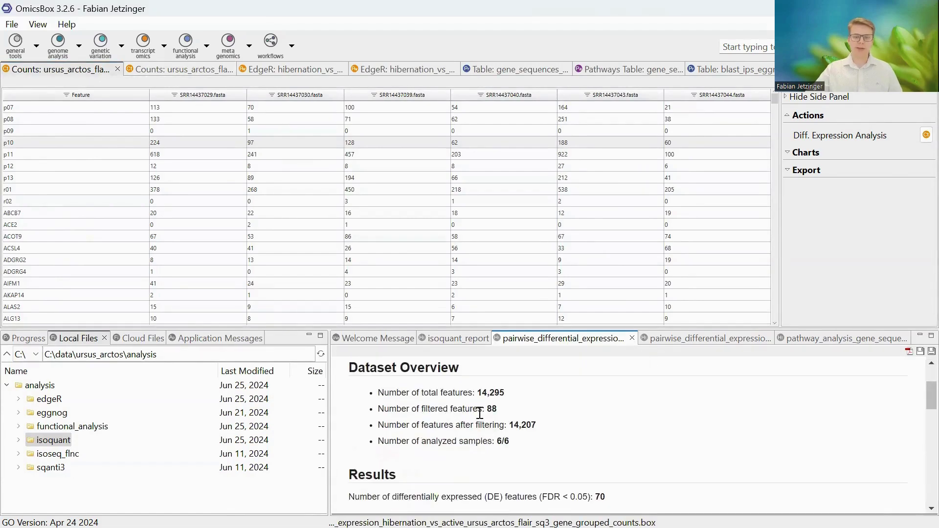
scroll(507, 440, "down", 3)
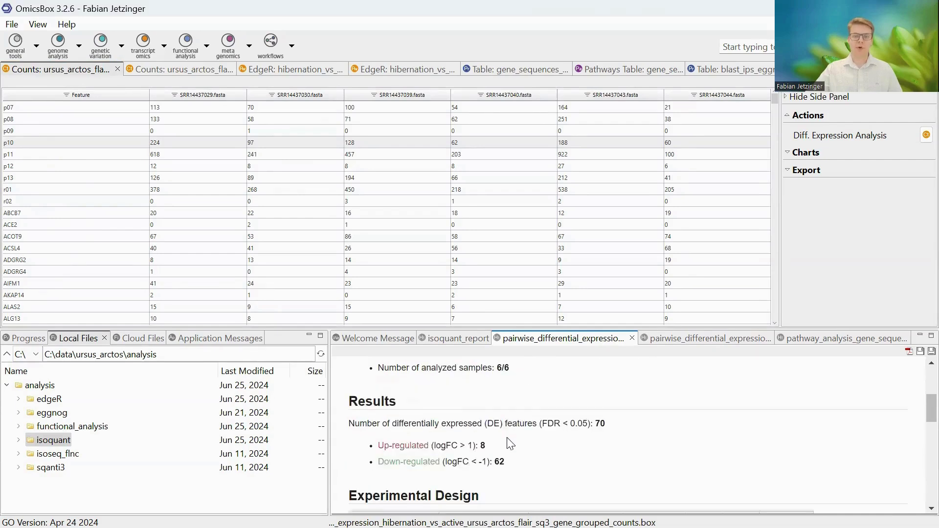
double_click(599, 423)
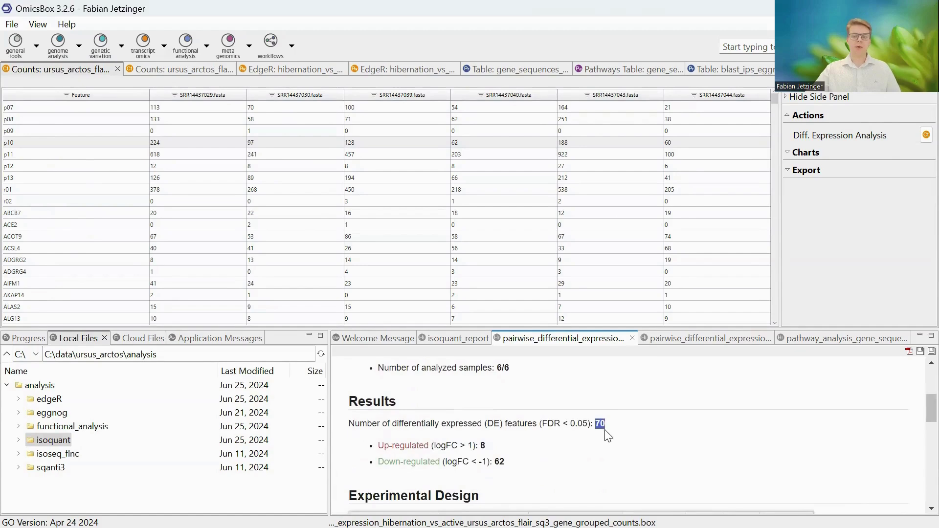
left_click(601, 457)
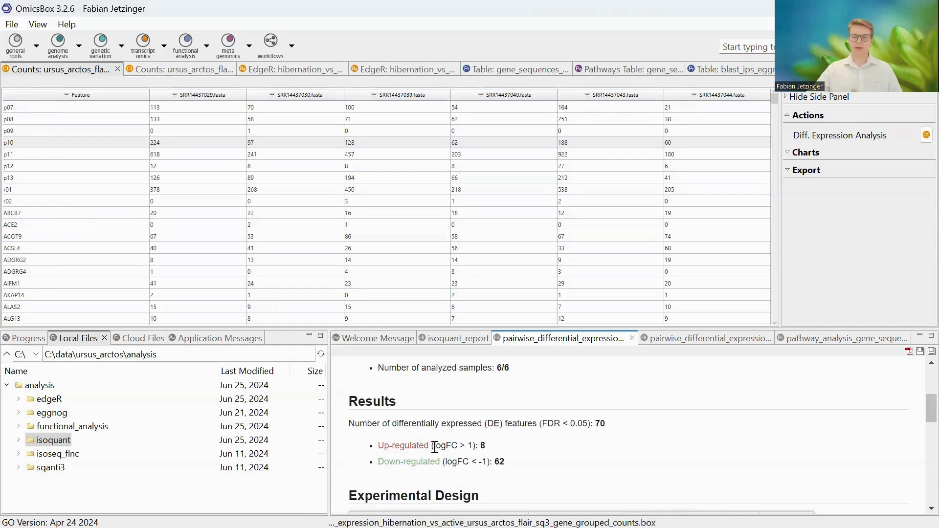
left_click_drag(434, 447, 489, 464)
left_click(462, 463)
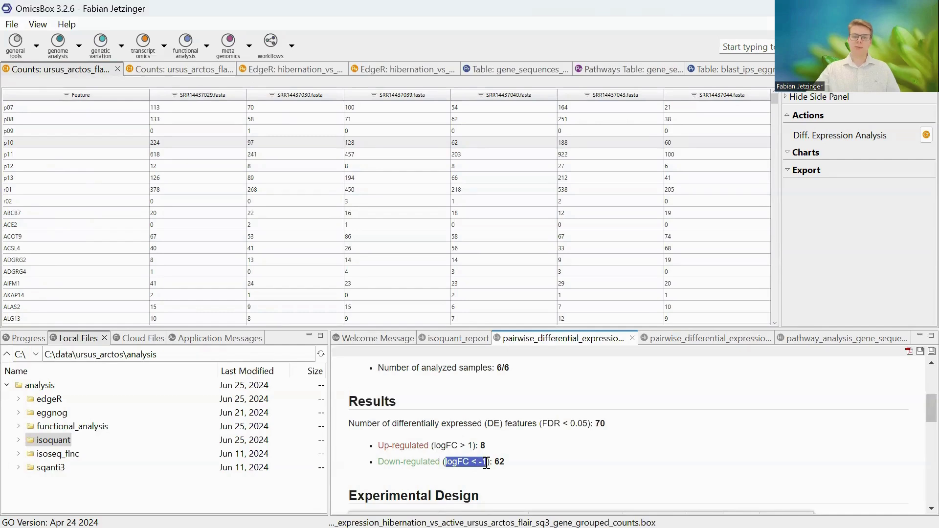
left_click(492, 471)
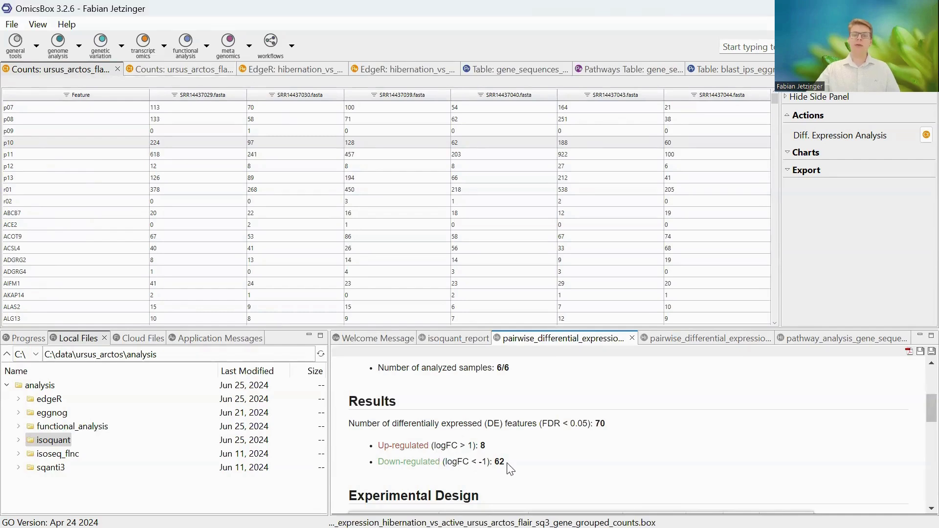
left_click_drag(495, 463, 516, 465)
left_click(514, 465)
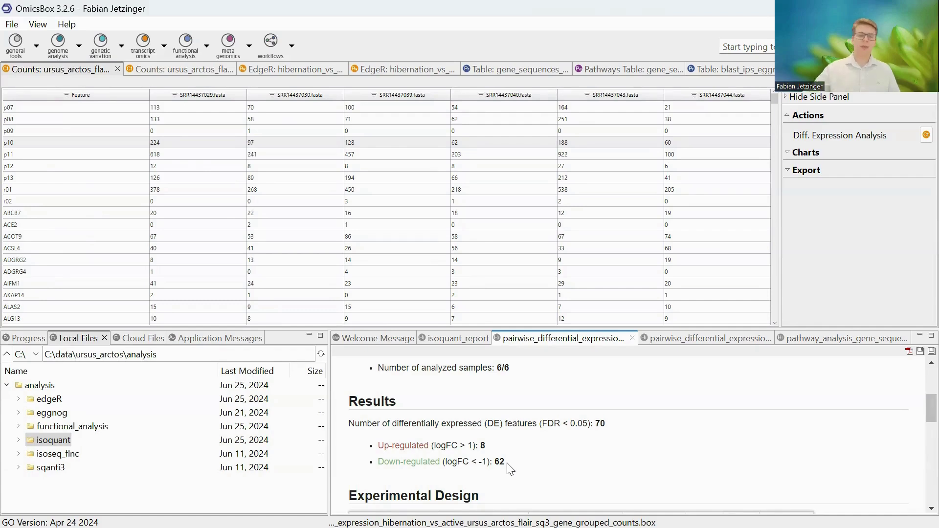
scroll(509, 409, "down", 2)
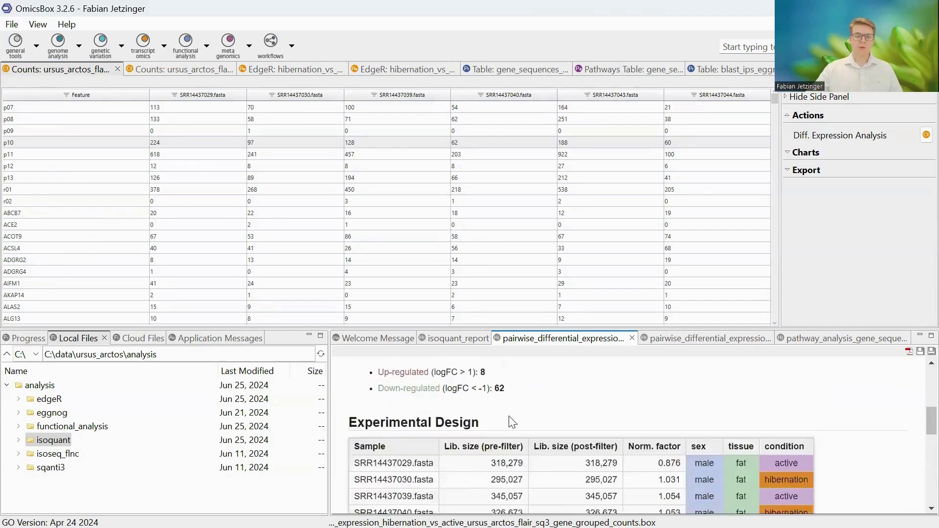
scroll(508, 410, "up", 2)
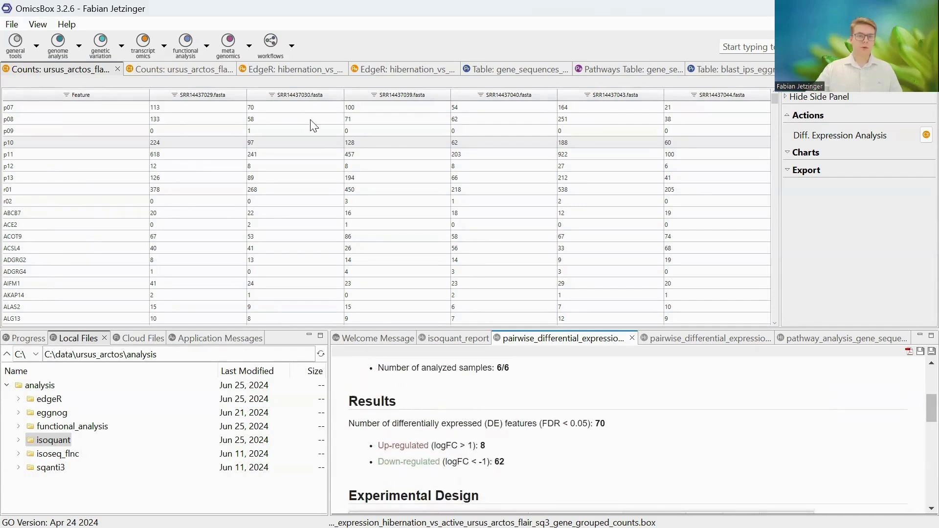
Open the gene-level EdgeR hibernation versus active results and sort them by tag, with the tagged genes first.
left_click(303, 71)
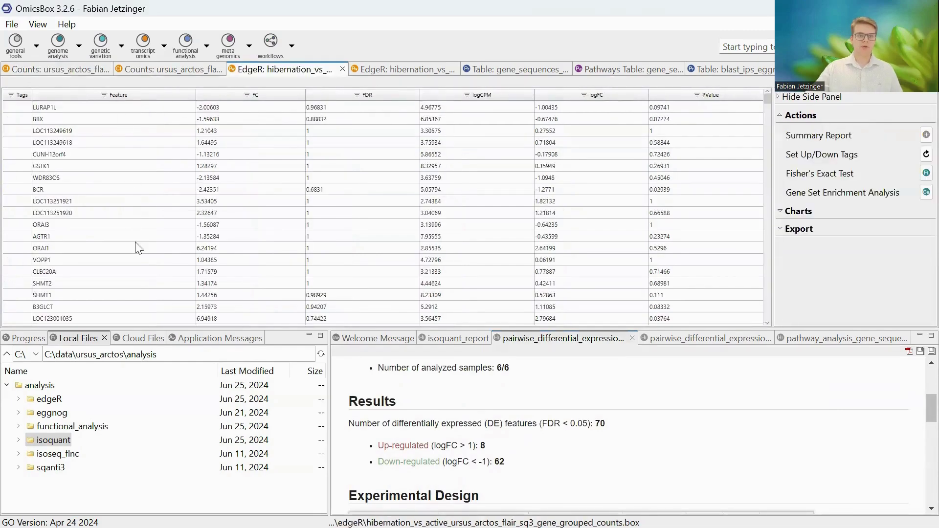
left_click(22, 100)
left_click(22, 100)
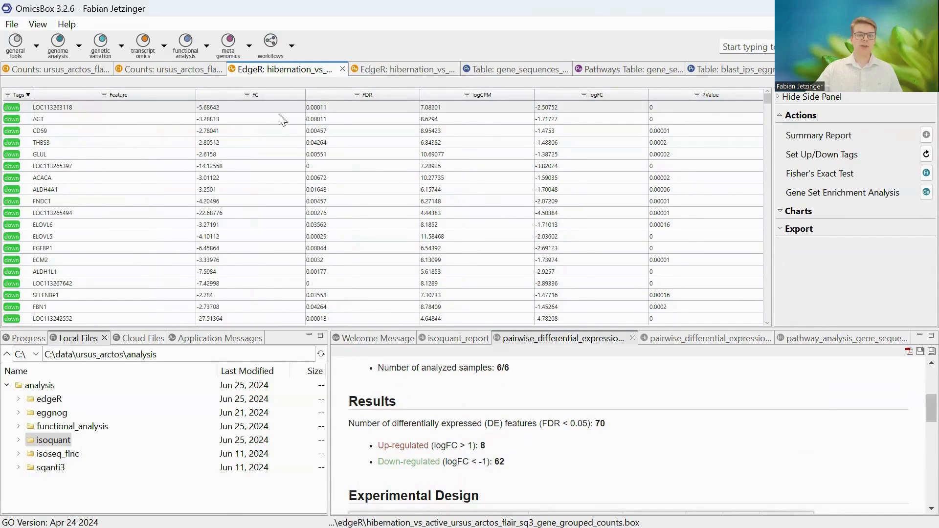
Examine the FC, FDR, logCPM, logFC and p-values of the down- and up-regulated genes in the sorted results.
left_click(105, 142)
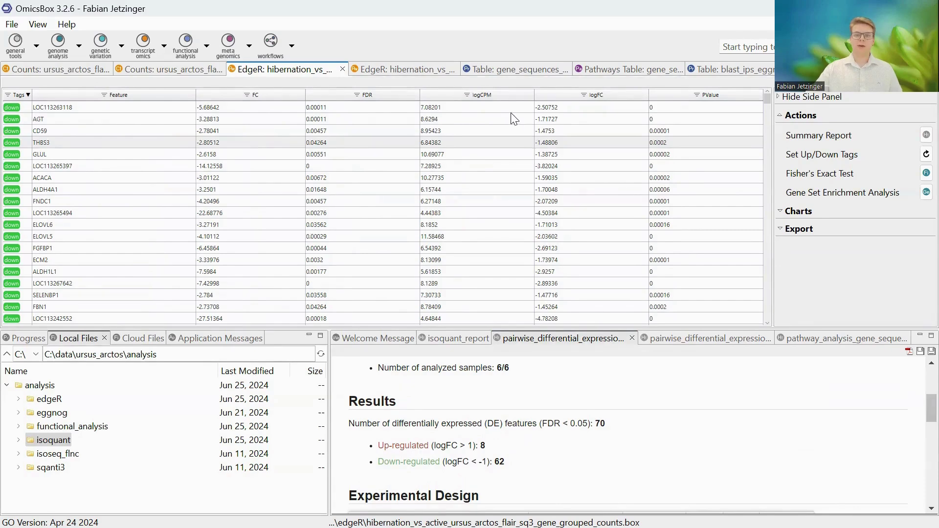
left_click(494, 117)
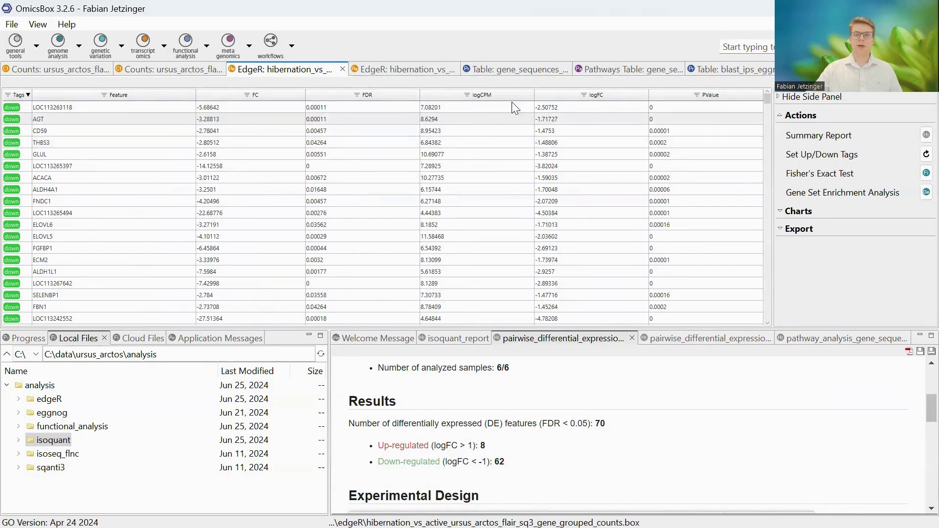
left_click(602, 109)
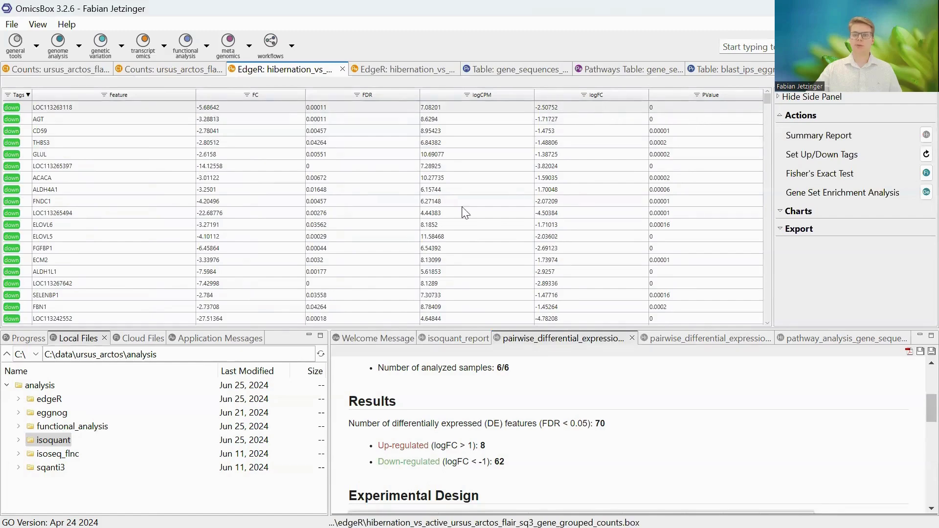
scroll(175, 239, "down", 5)
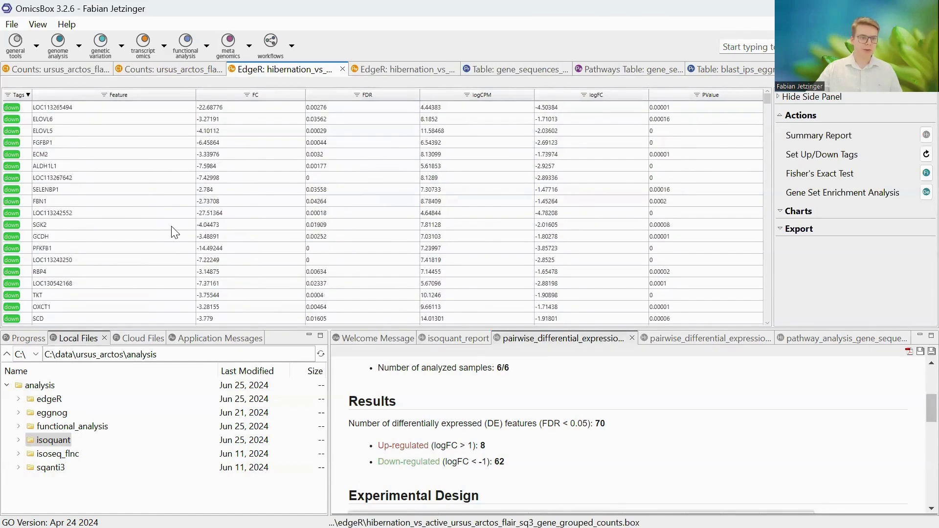
scroll(174, 232, "down", 8)
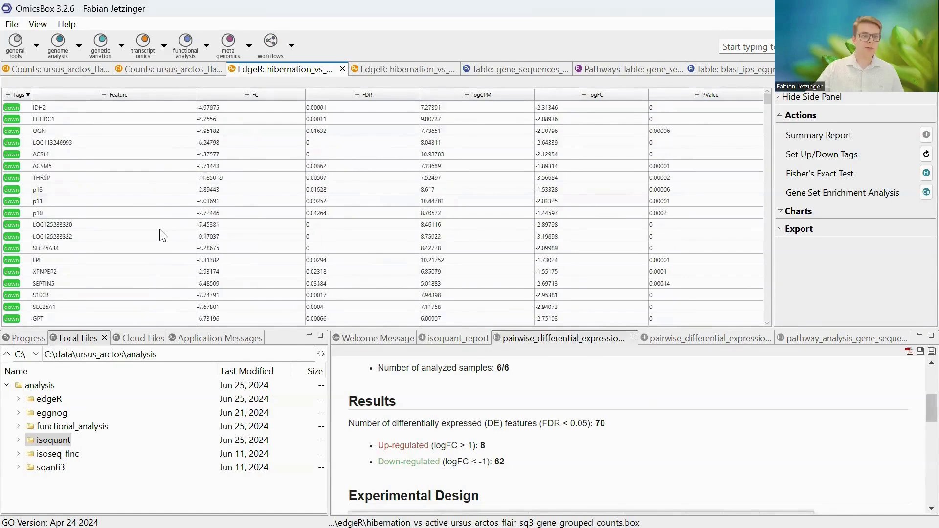
scroll(106, 250, "down", 2)
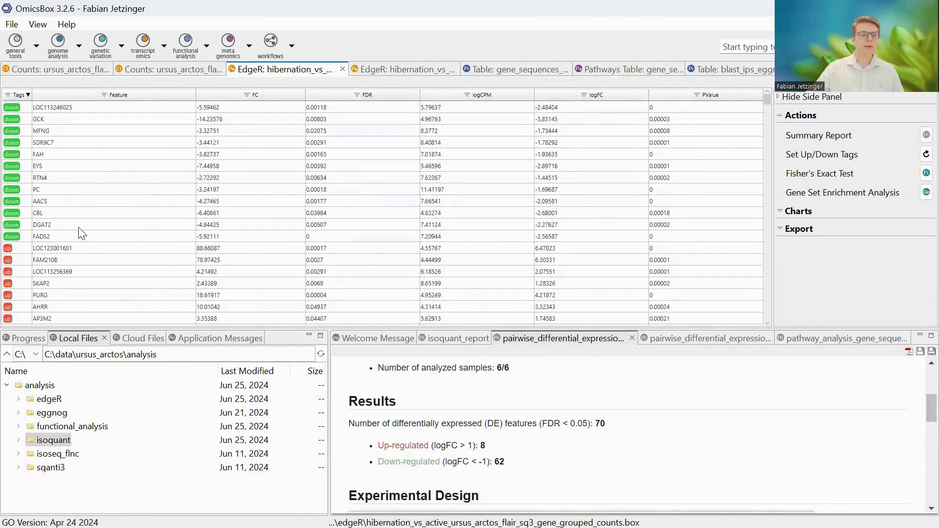
scroll(73, 248, "down", 1)
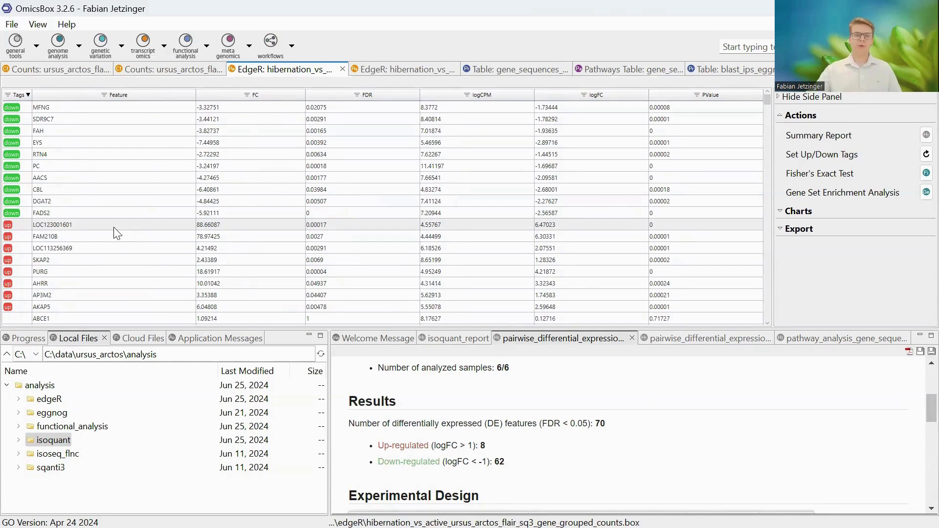
Start a Pairwise Differential Expression Analysis with replicates on the reference transcript counts table.
left_click(178, 71)
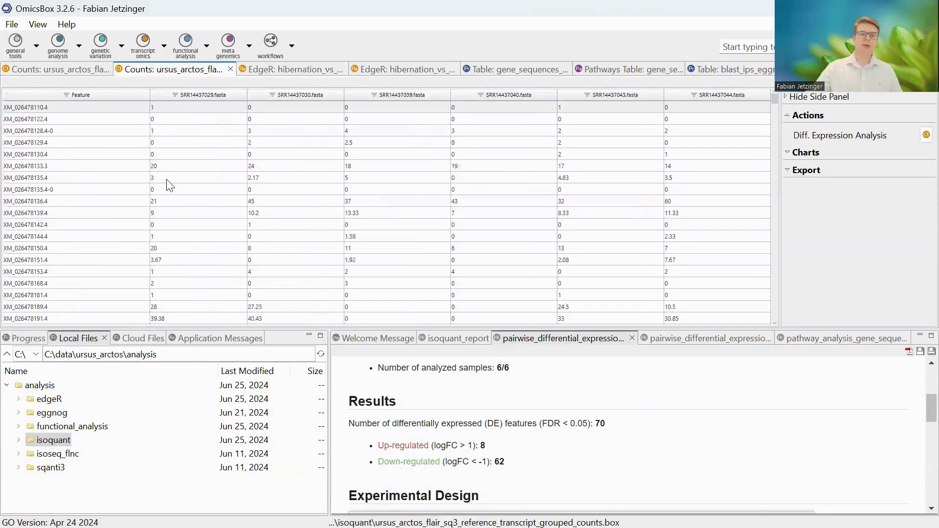
left_click(180, 203)
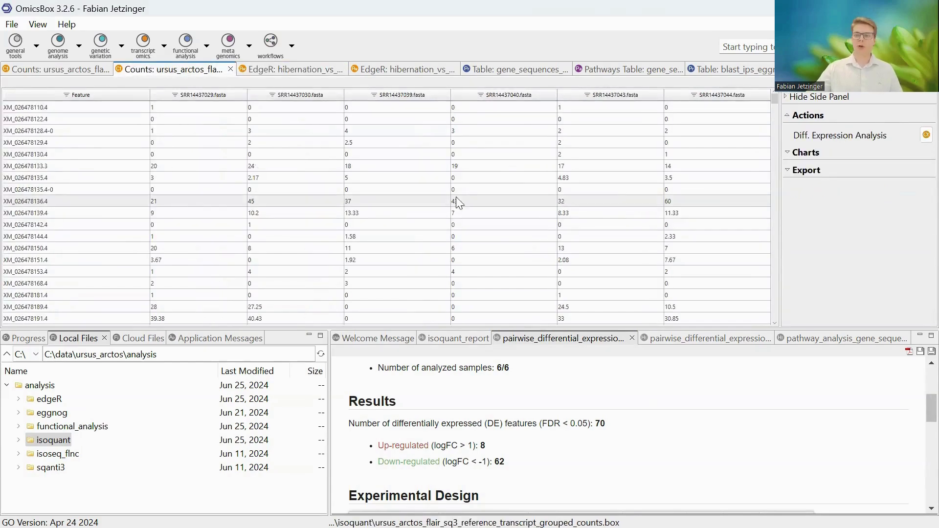
left_click(917, 137)
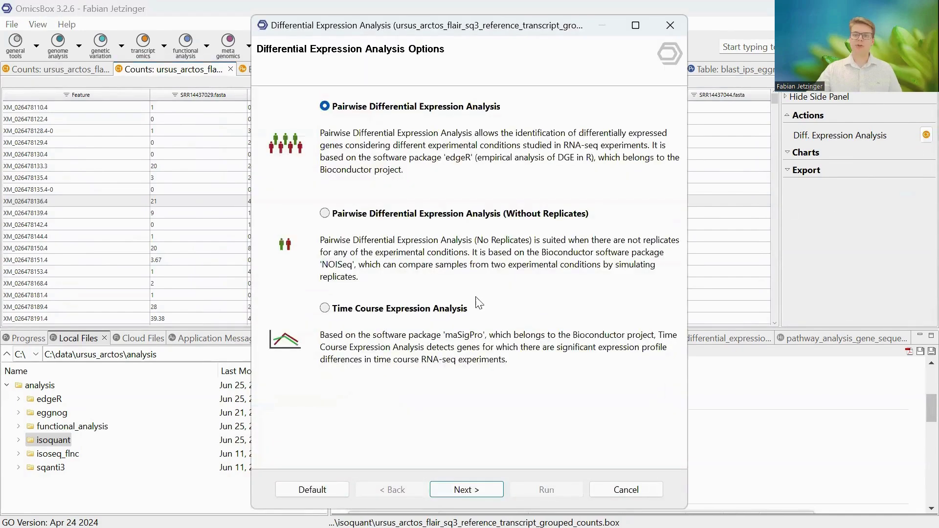
left_click(475, 486)
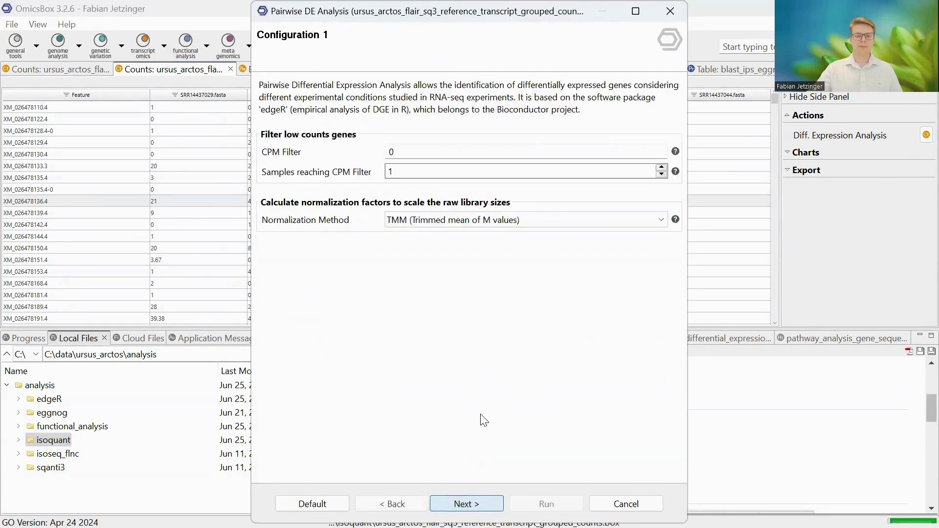
Keep the filter, TMM, adipose design file and Exact Test, contrast hibernation against active by condition, and close the transcript-level setup without running it.
key("Return")
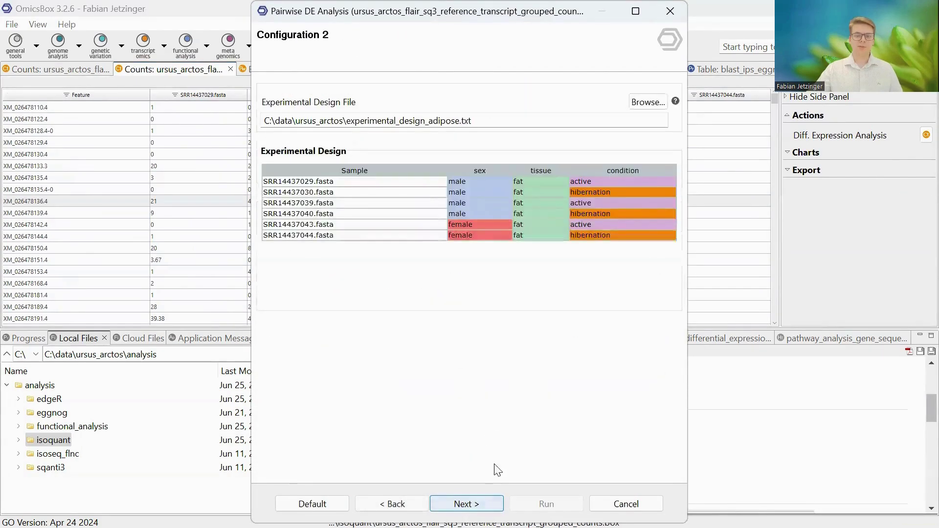
left_click(465, 502)
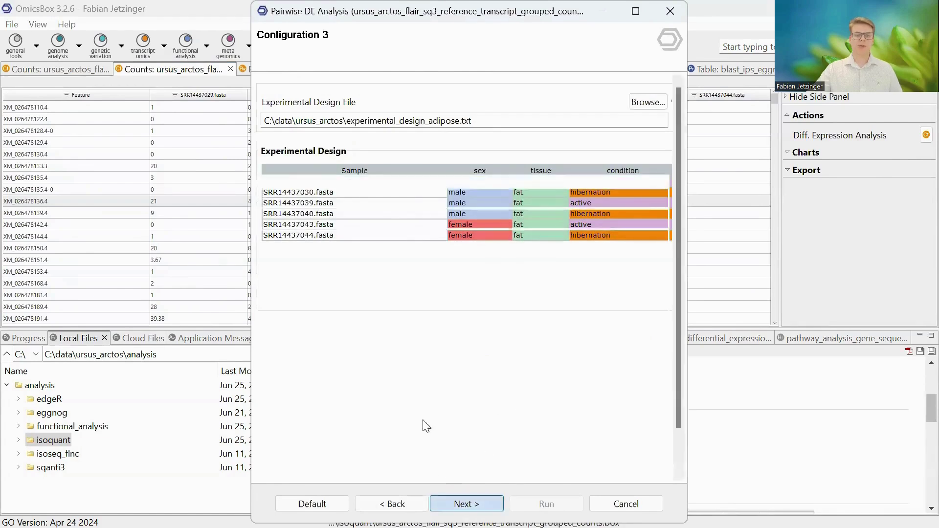
left_click(473, 206)
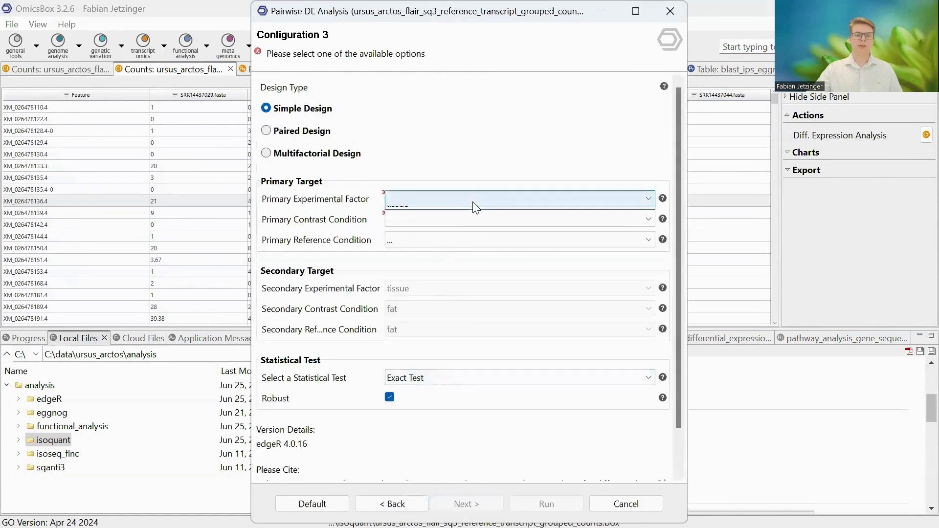
left_click(471, 213)
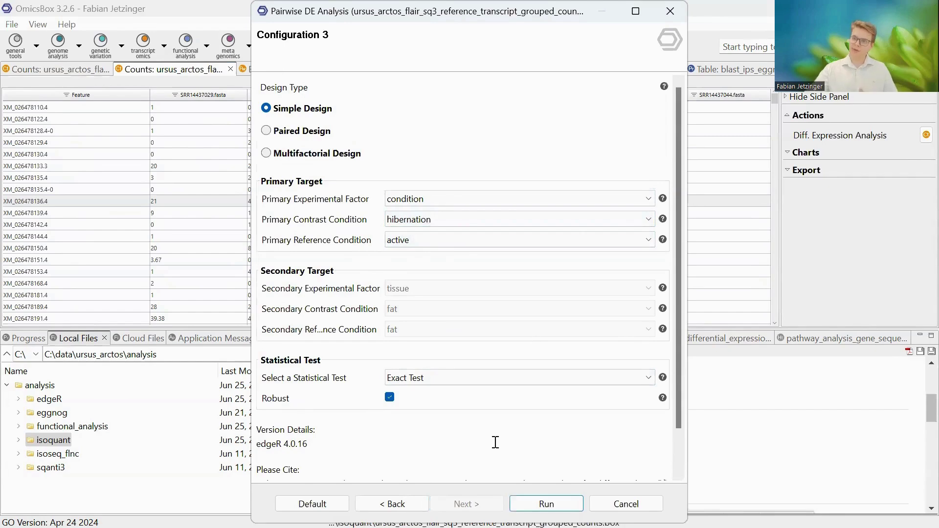
left_click(632, 503)
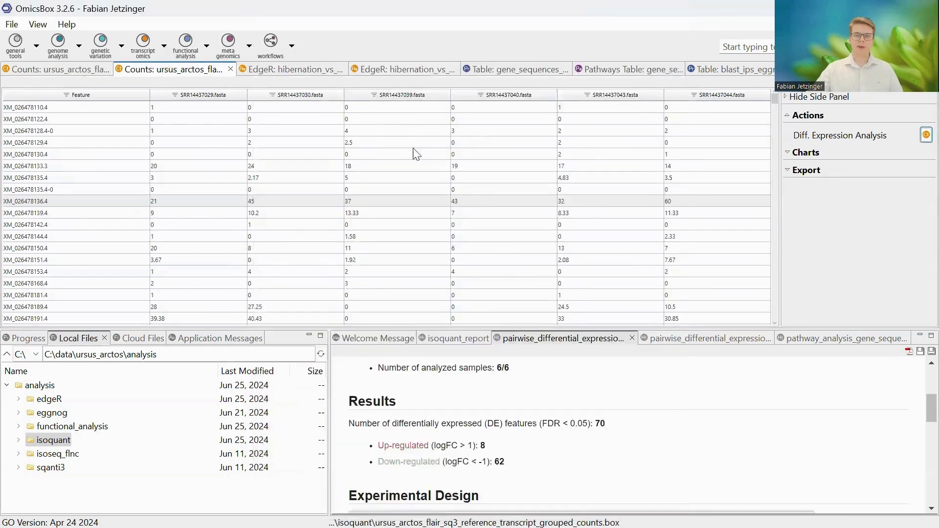
Open the transcript-level EdgeR results and their pairwise differential expression report, and examine the differentially expressed, up-regulated and down-regulated transcript counts.
left_click(388, 69)
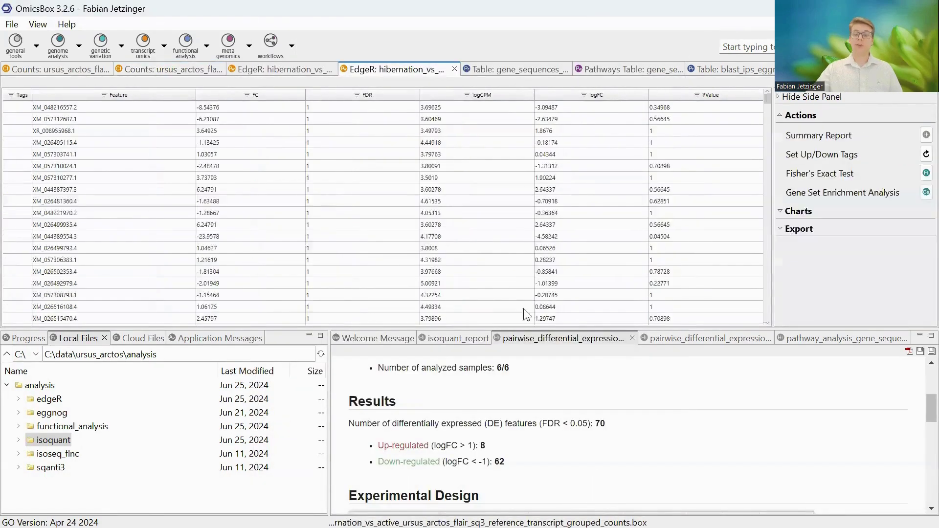
left_click(661, 339)
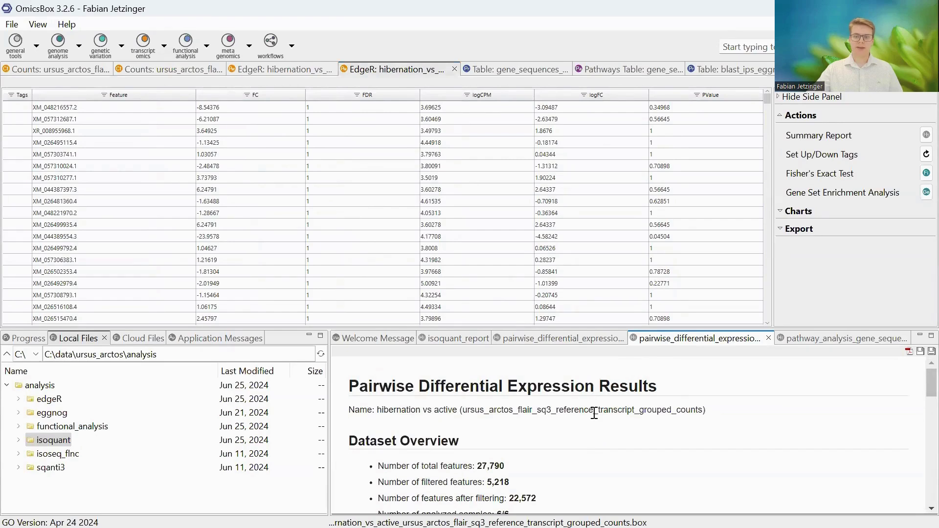
scroll(594, 413, "down", 2)
scroll(538, 421, "down", 2)
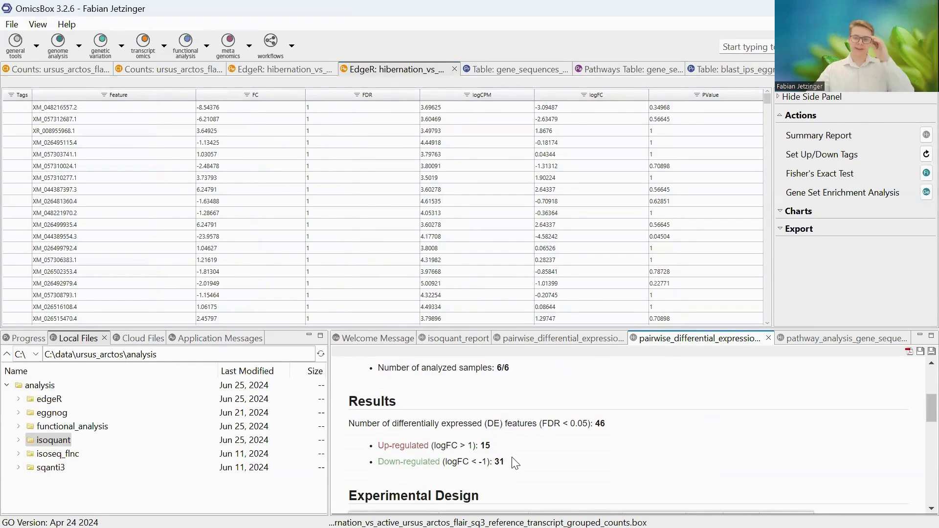
double_click(597, 424)
left_click(604, 443)
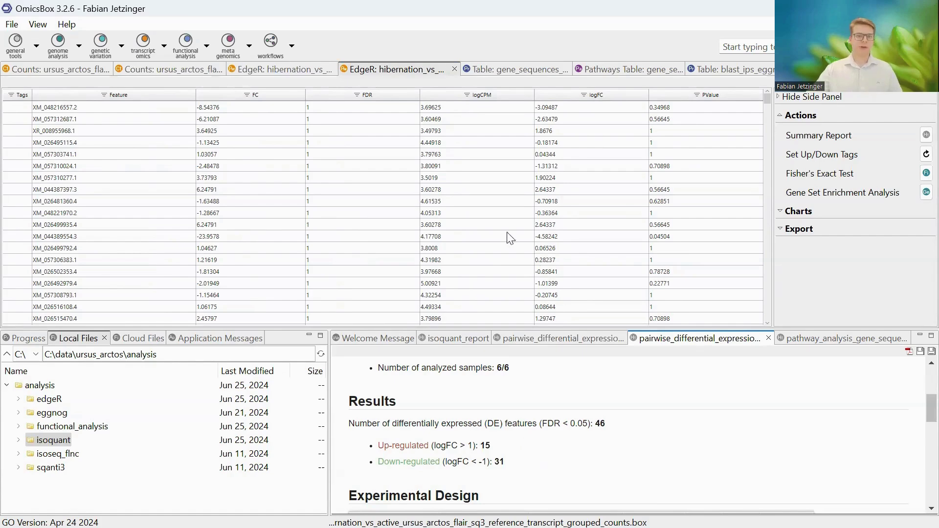
Sort the transcript-level EdgeR results by tag and examine the down- and up-regulated transcripts with their FC, FDR and logFC values.
left_click(18, 96)
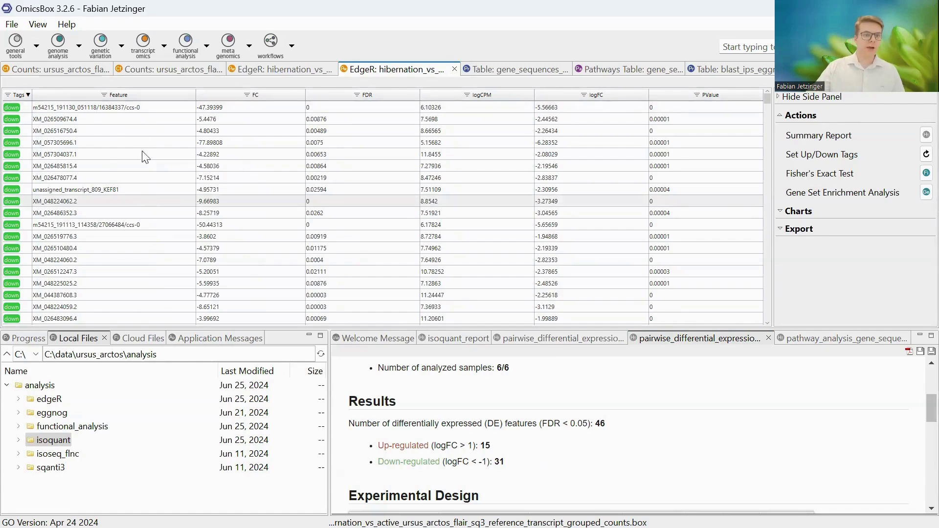
scroll(126, 202, "down", 1)
scroll(127, 202, "down", 5)
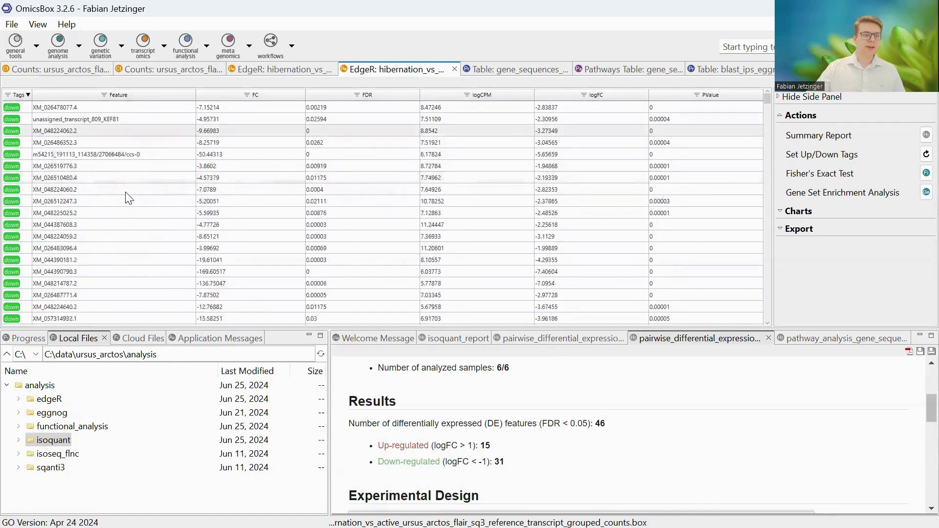
scroll(130, 198, "down", 4)
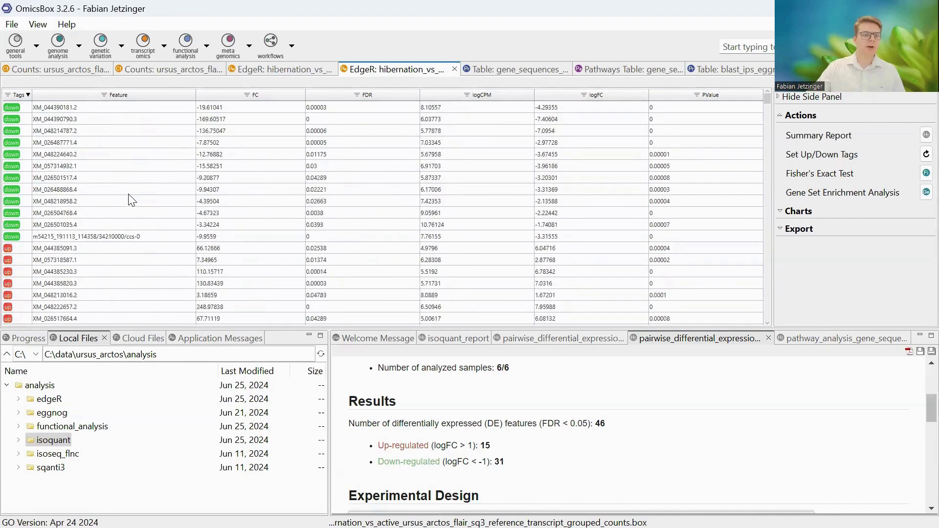
scroll(126, 200, "down", 3)
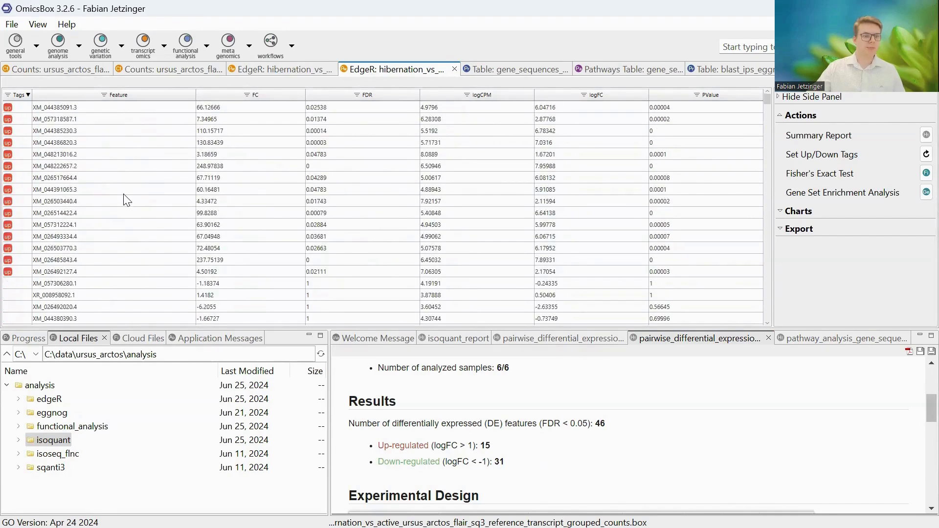
scroll(126, 200, "up", 2)
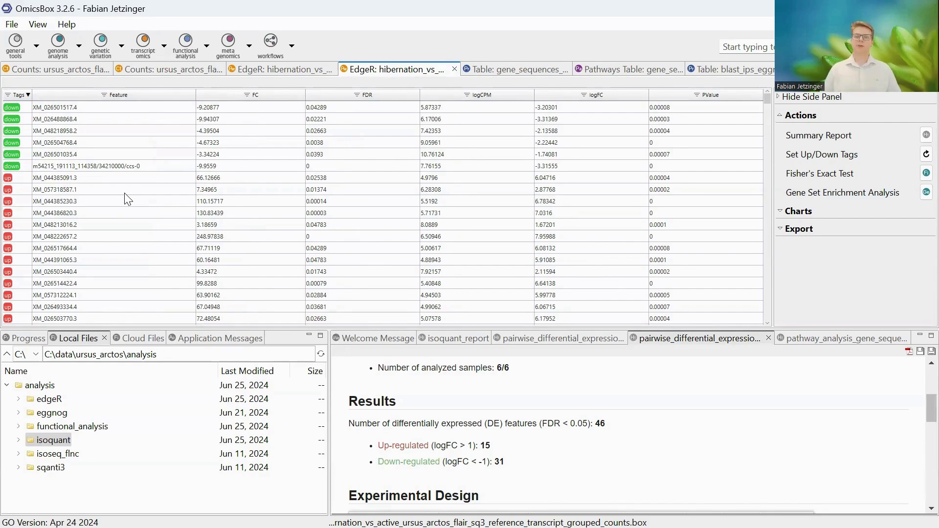
Open the gene_sequences_exon table and examine the names, descriptions and lengths of the loaded gene sequences.
left_click(498, 71)
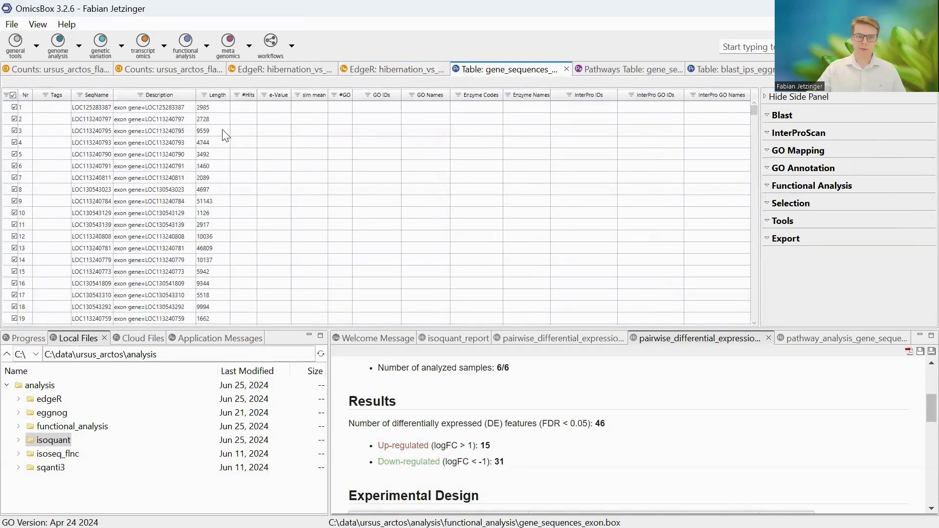
left_click(226, 110)
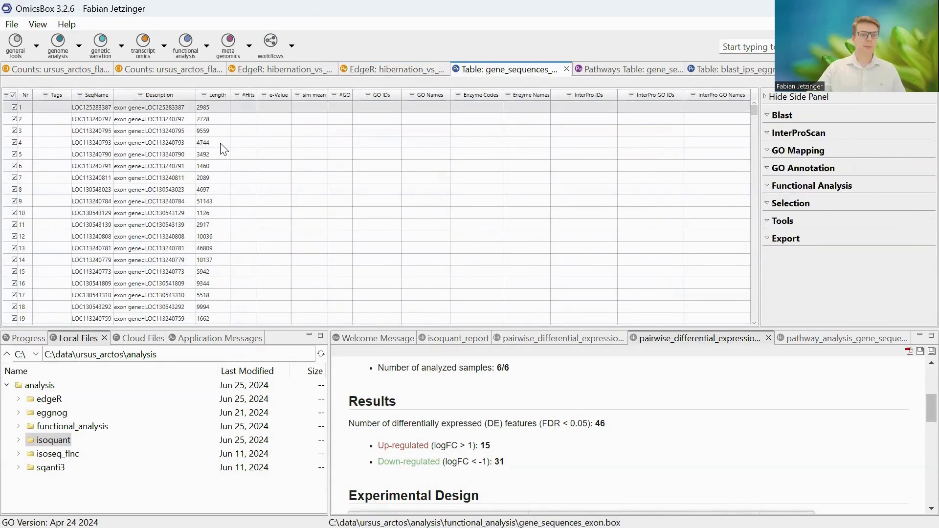
scroll(225, 147, "down", 3)
scroll(232, 144, "up", 5)
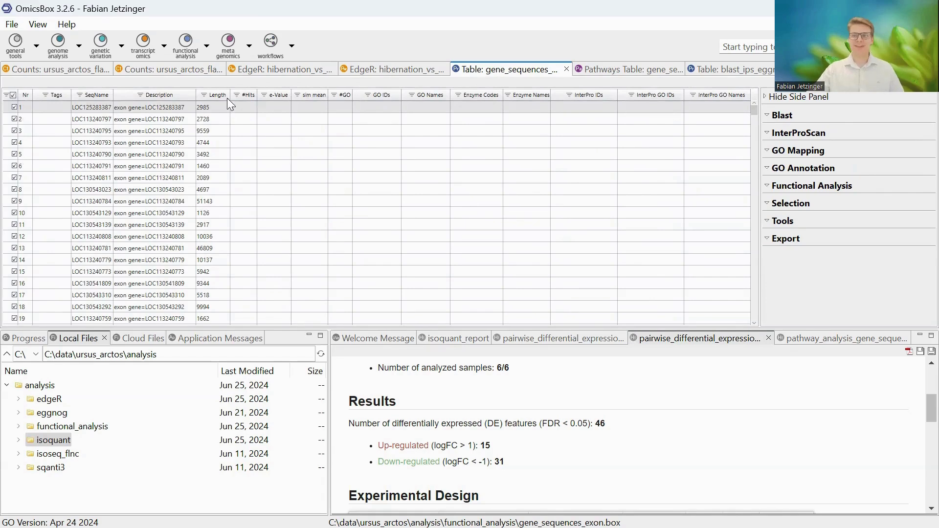
Start loading FASTA from reference plus GFF/GTF as a new project, keeping GCF_023065955.2_UrsArc2.0_genomic.fna and flair_sq3_bear_transcriptome.gtf as inputs.
left_click(205, 46)
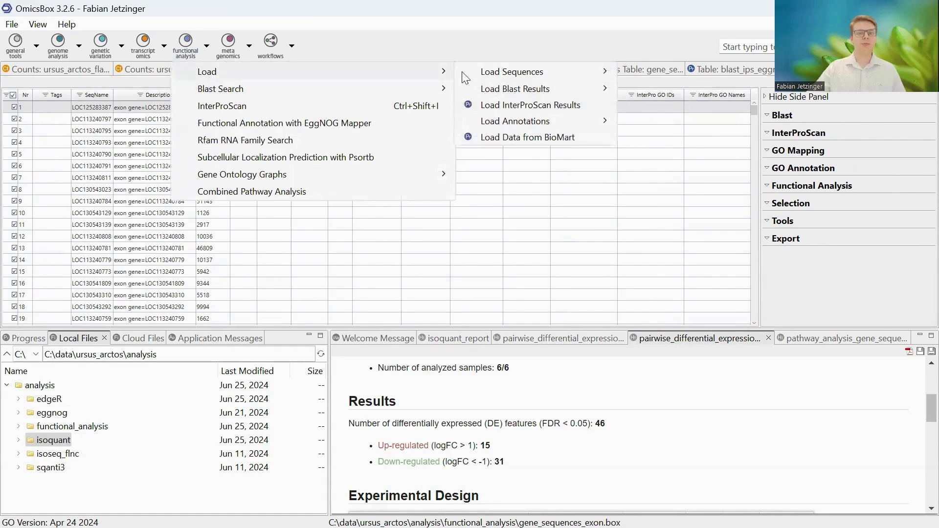
mouse_move(584, 66)
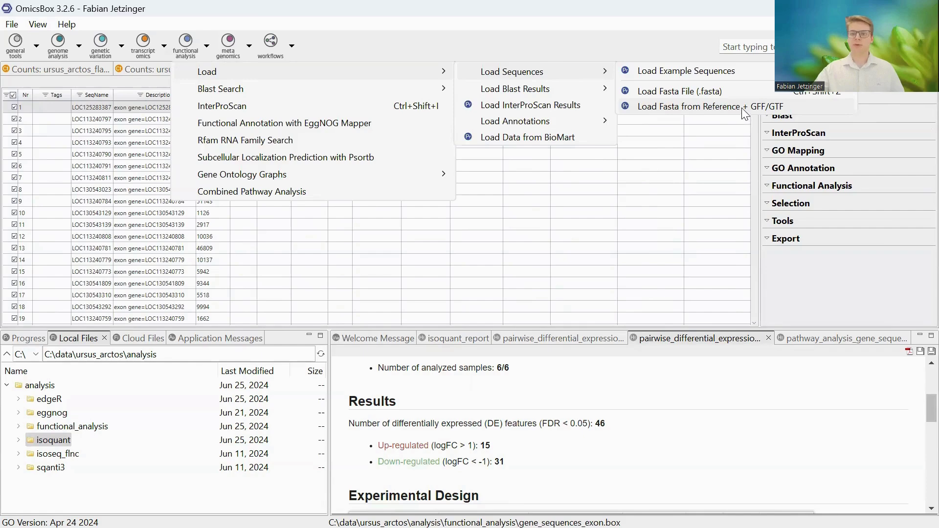
left_click(701, 140)
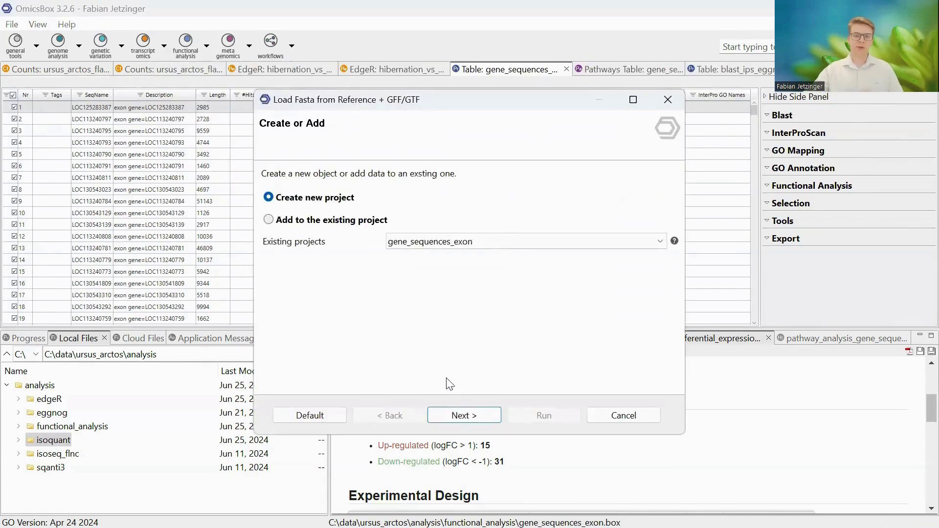
left_click(464, 415)
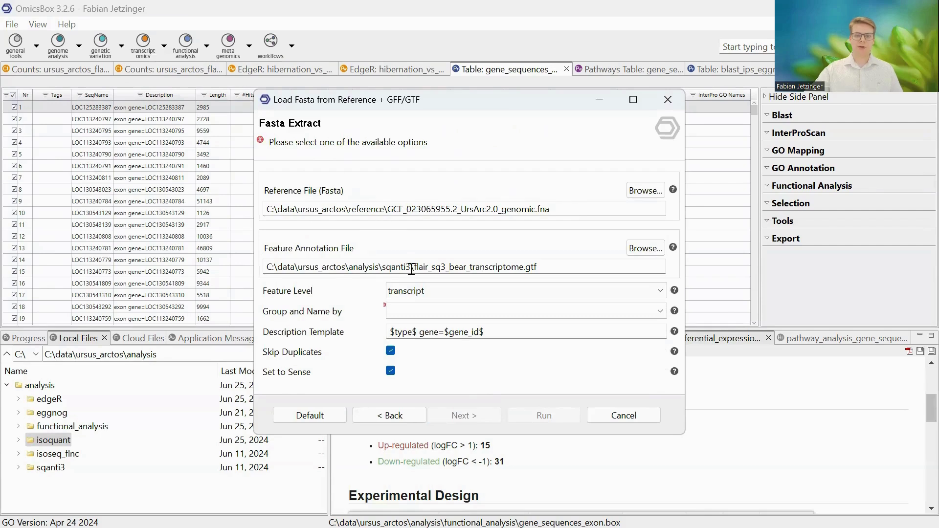
left_click_drag(434, 268, 540, 265)
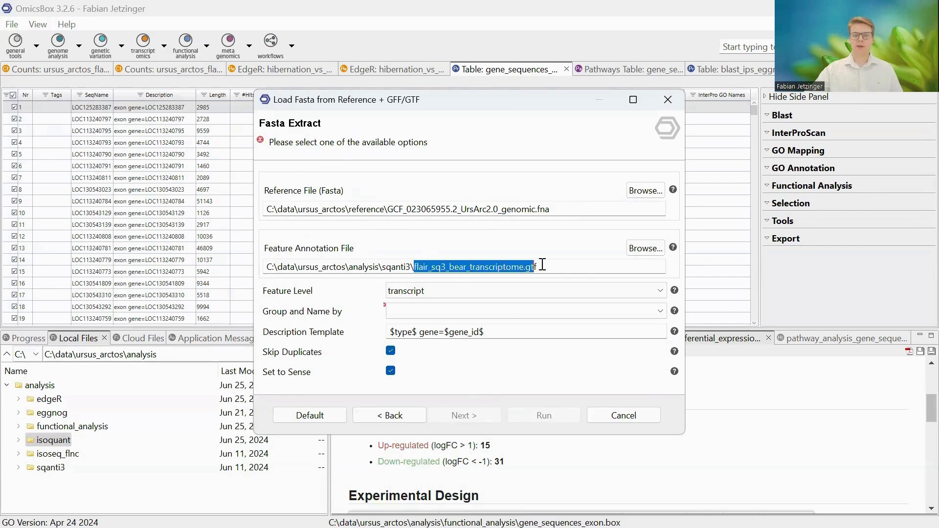
left_click(540, 266)
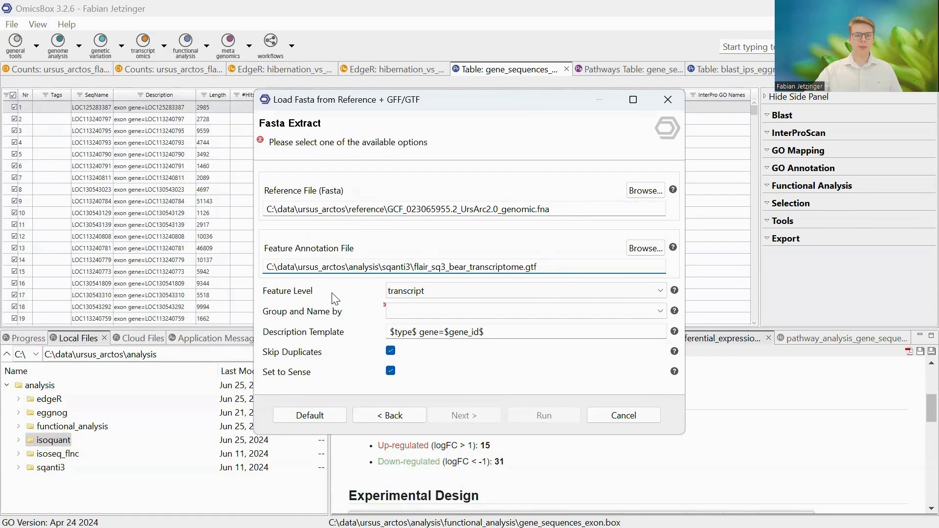
Set the FASTA extraction's feature level to exon and group and name the sequences by transcript_id.
left_click(409, 293)
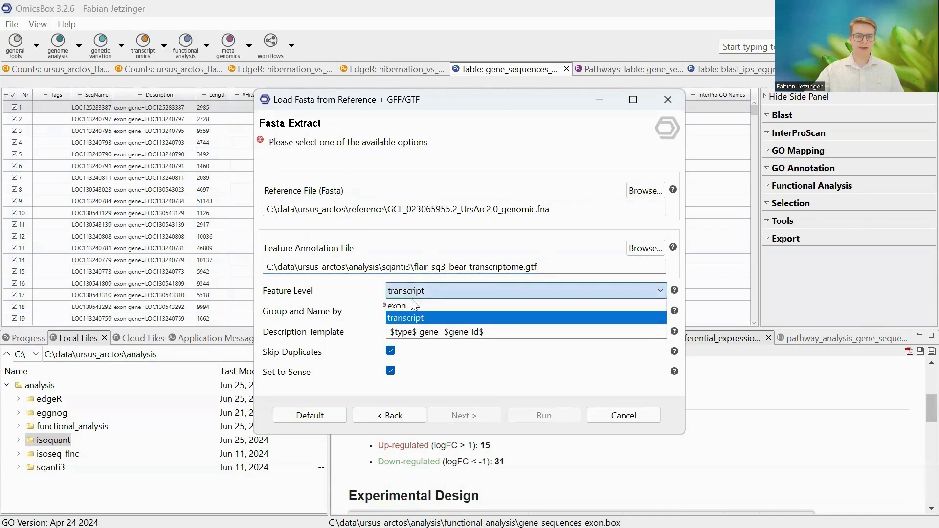
left_click(412, 305)
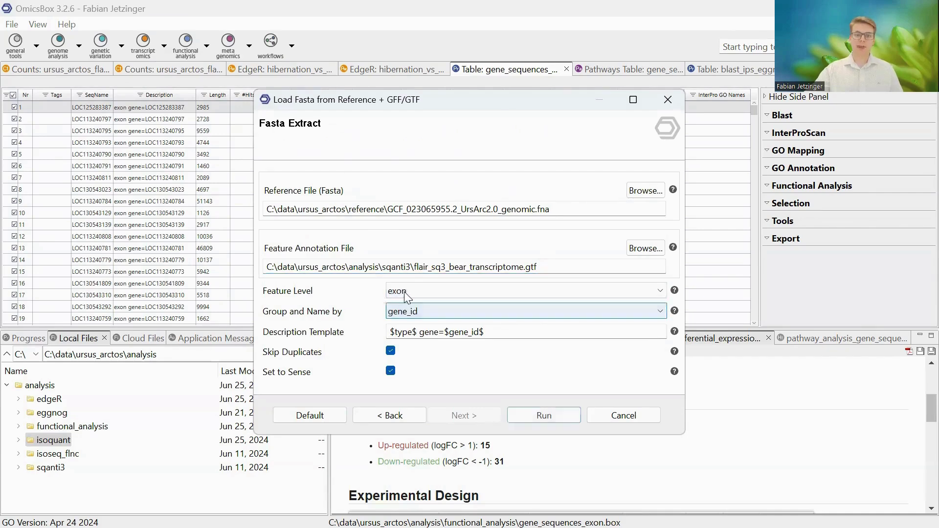
left_click(402, 313)
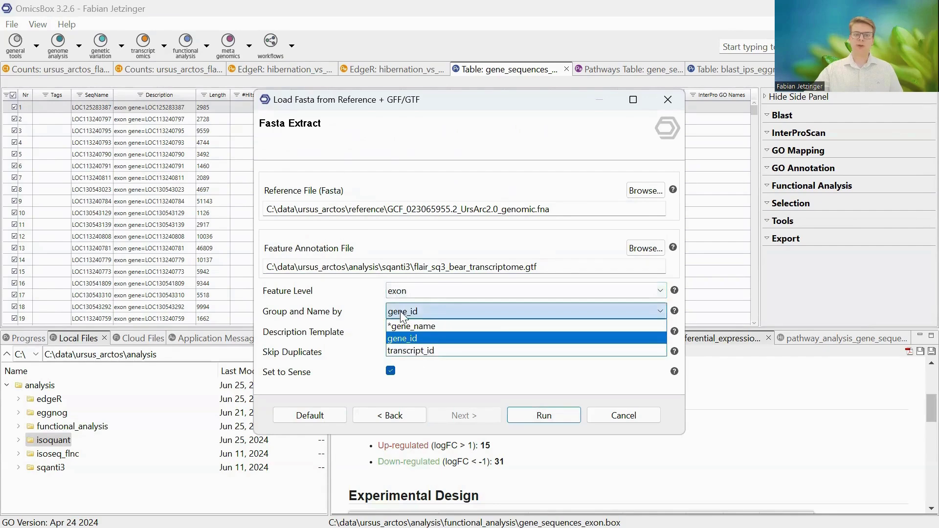
left_click(415, 349)
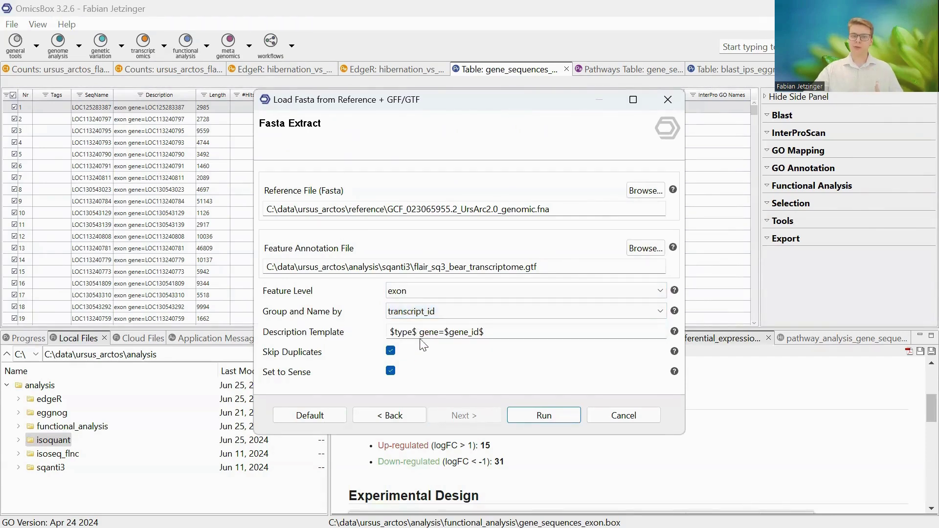
Extend the description template to "$type$ transcript=$transcript_id$ gene=$gene_id$" and close the FASTA extraction setup without running it.
left_click(417, 332)
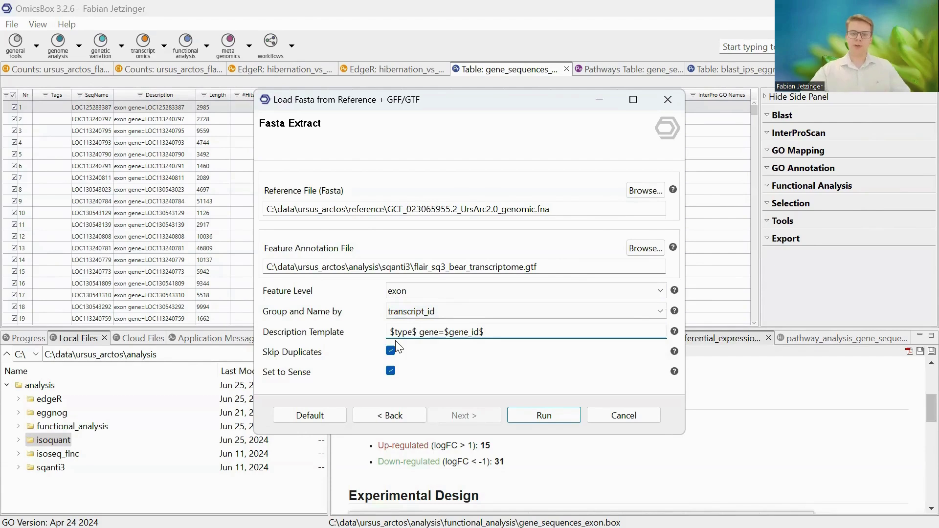
type("transcrip")
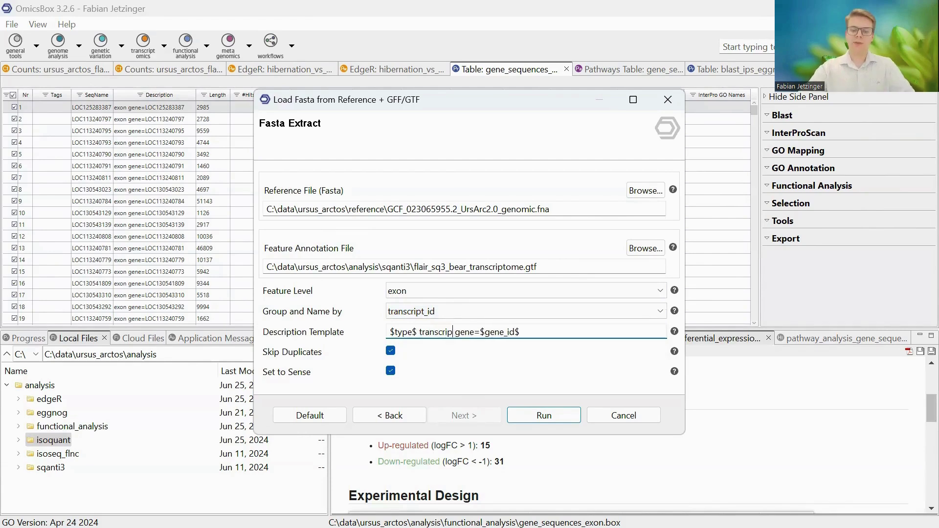
type("t=$")
type("transcript_id")
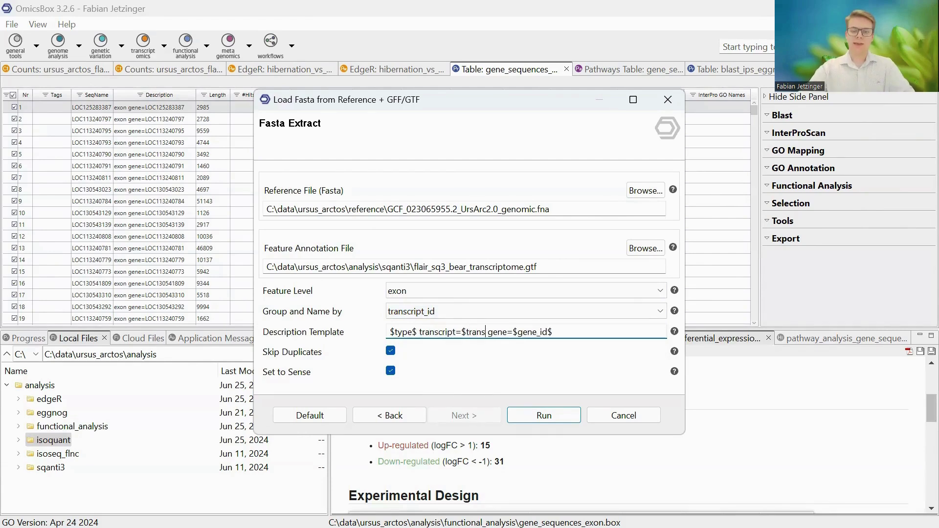
type("$")
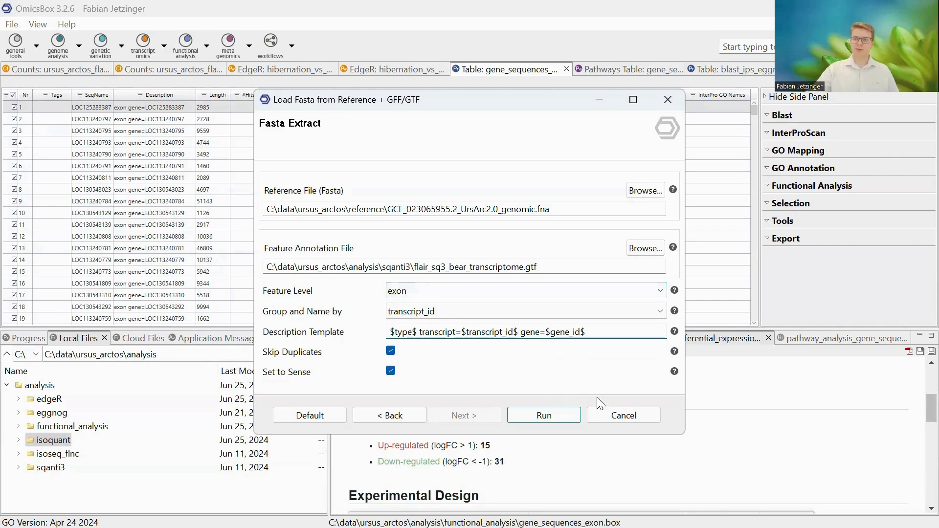
left_click(618, 417)
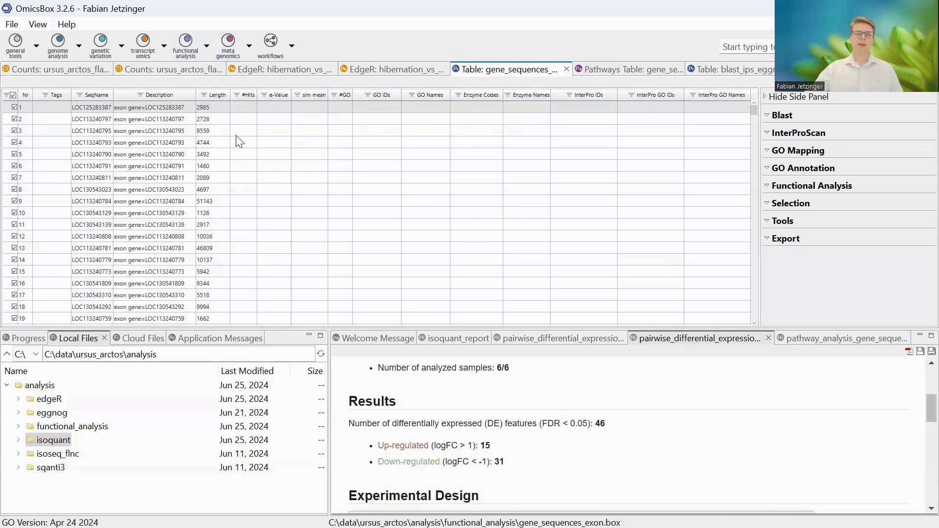
Start a Combined Pathway Analysis and check that gene_sequences_exon.box is the sequence input.
left_click(189, 47)
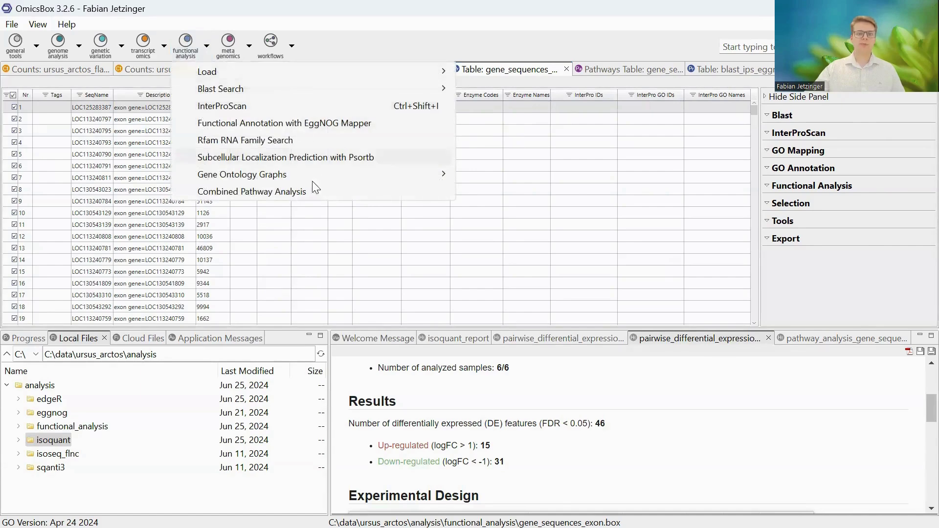
left_click(305, 195)
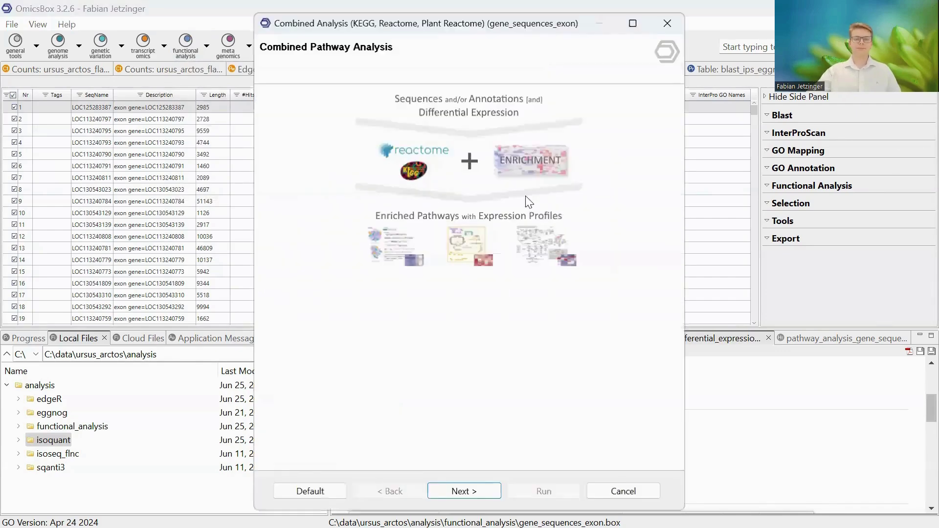
left_click(475, 479)
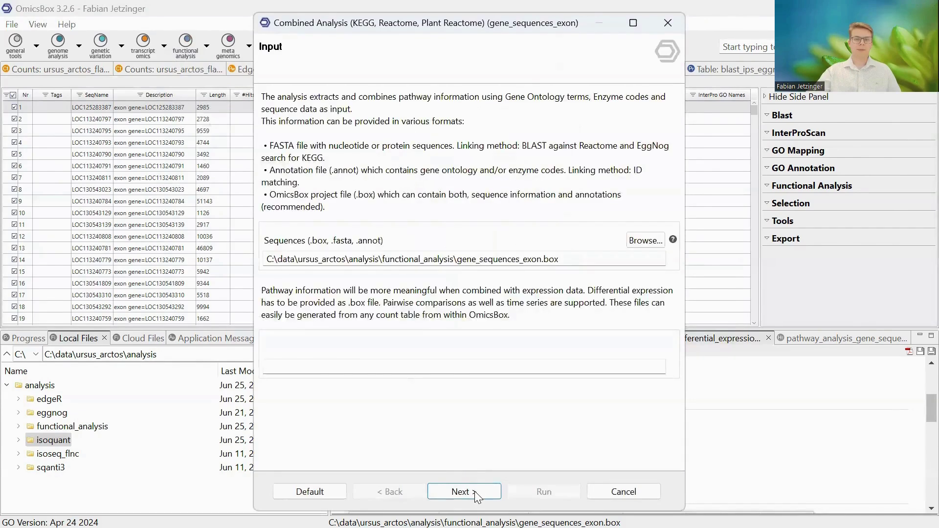
double_click(556, 259)
left_click_drag(426, 250, 258, 256)
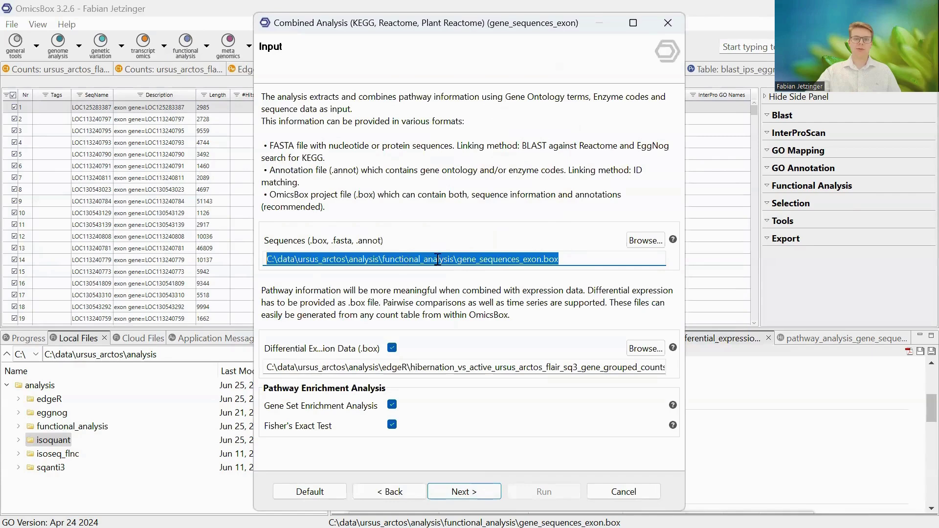
left_click(502, 259)
left_click_drag(458, 259, 565, 259)
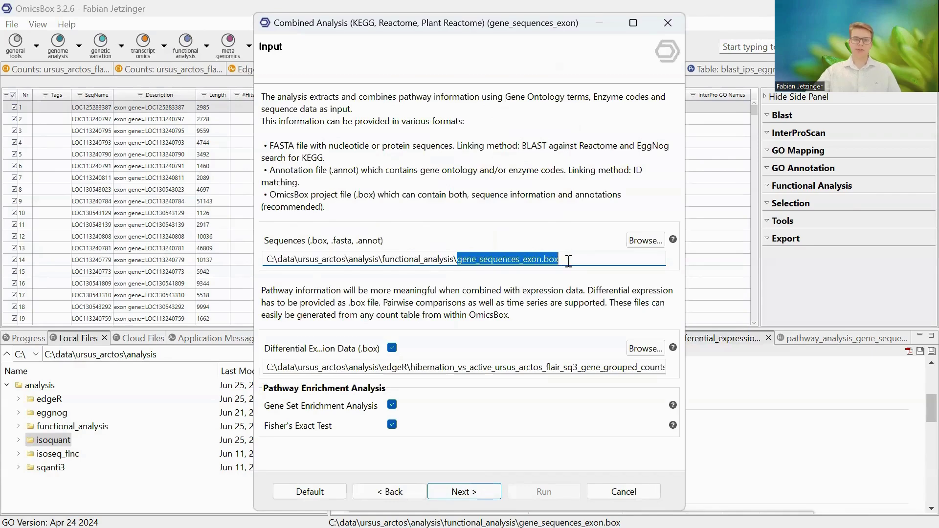
left_click(568, 260)
Check the gene-level hibernation_vs_active EdgeR file as differential expression data and keep Gene Set Enrichment Analysis and Fisher's Exact Test enabled.
left_click(452, 312)
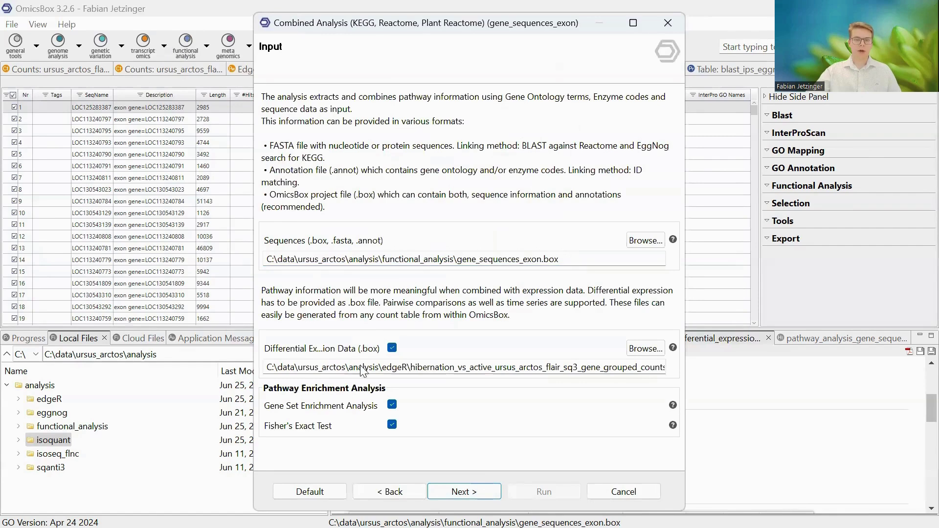
left_click_drag(479, 369, 683, 369)
left_click(625, 370)
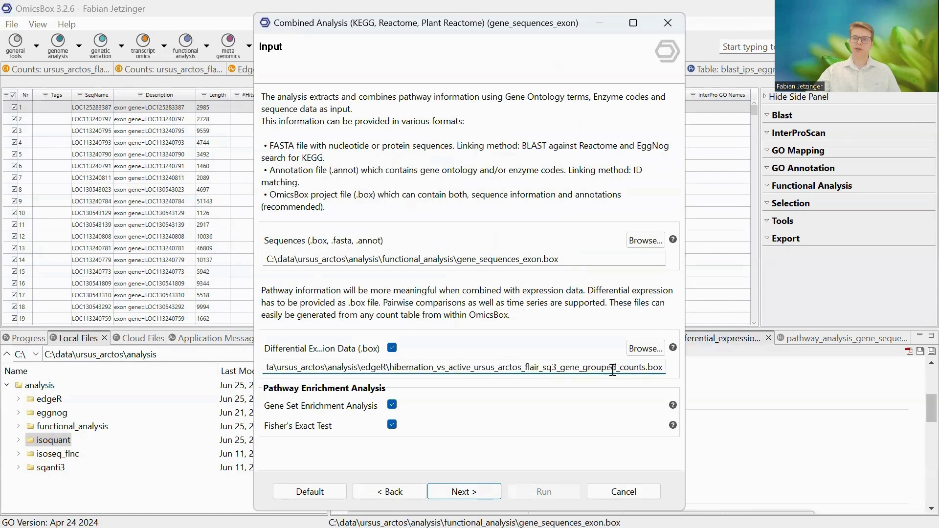
double_click(569, 367)
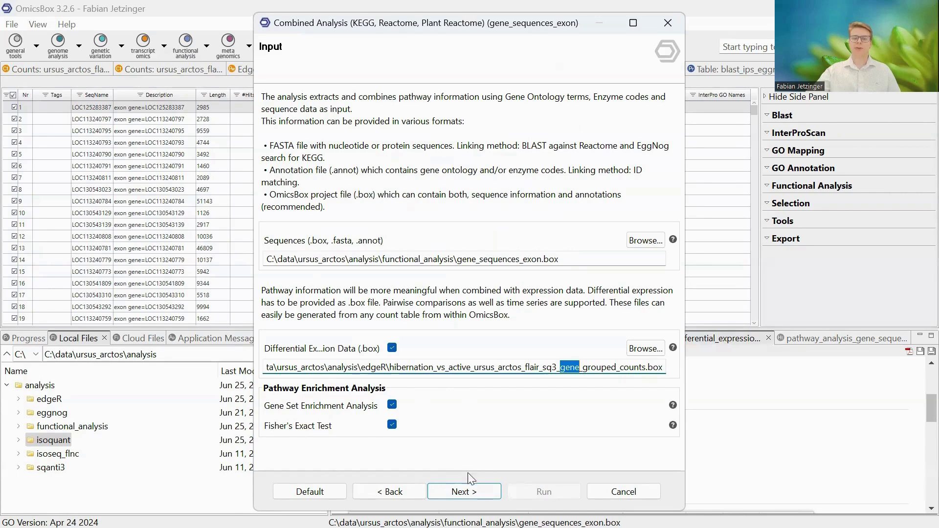
left_click(477, 491)
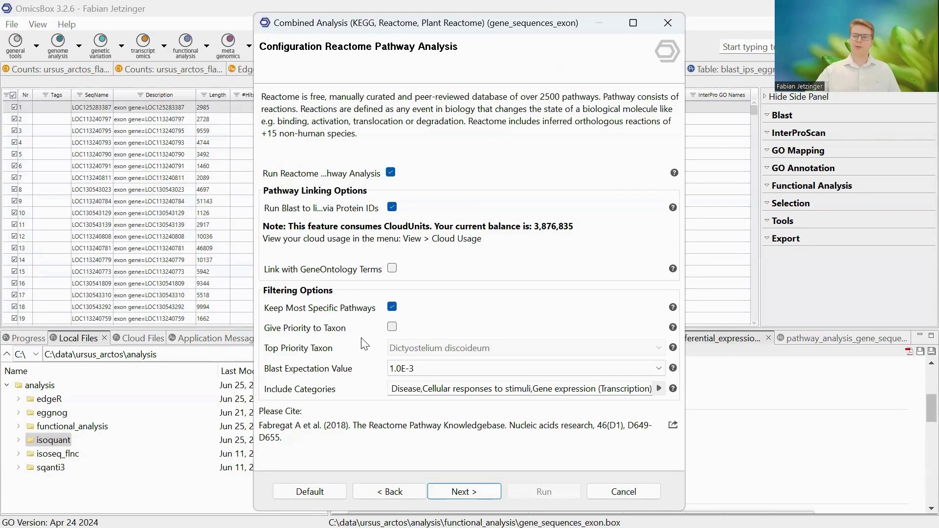
Disable the Plant Reactome (Gramene) analysis, review the KEGG configuration, and close the combined pathway setup without running it.
left_click(462, 493)
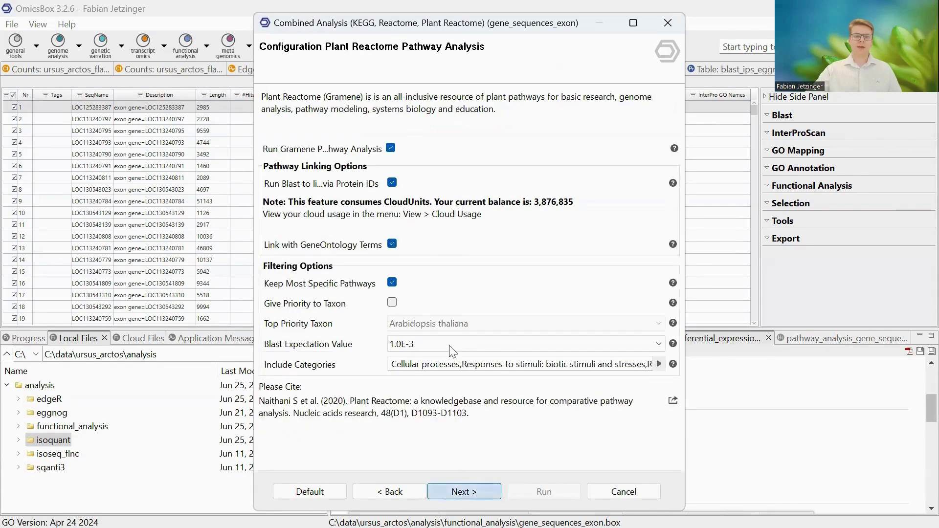
left_click(390, 148)
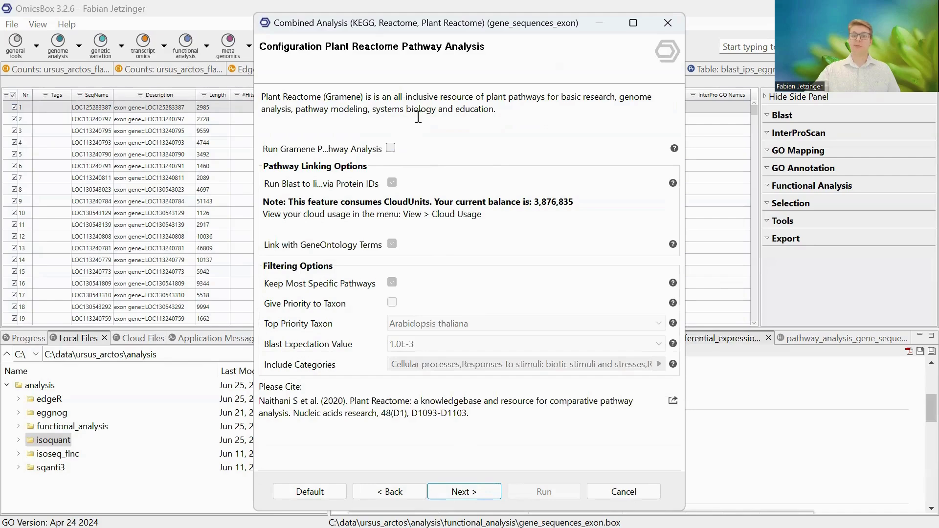
left_click(483, 489)
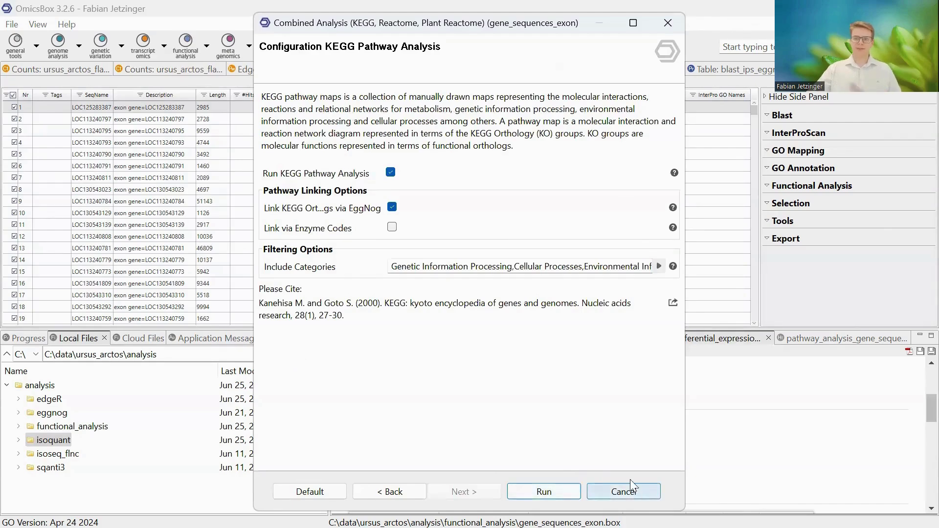
left_click(634, 494)
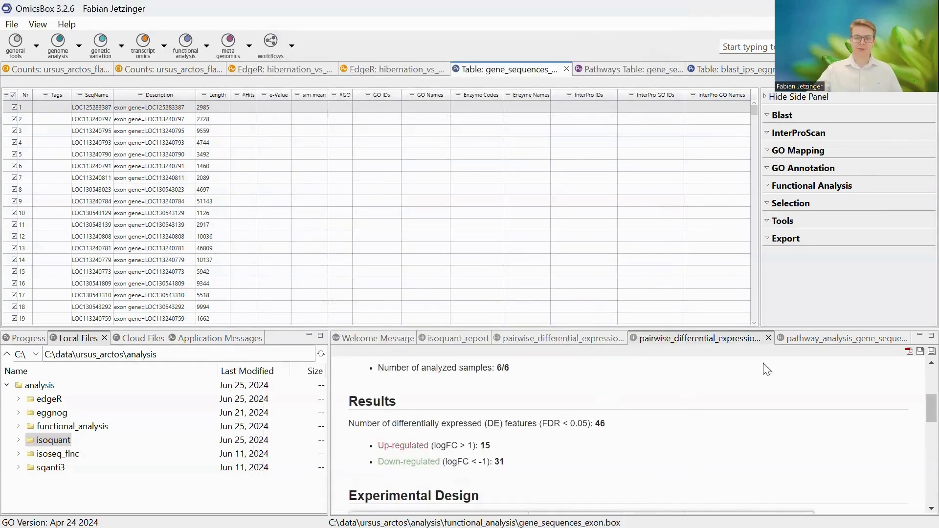
Open the gene-level combined pathway analysis report and review its sequence input and differential expression statistics.
left_click(833, 339)
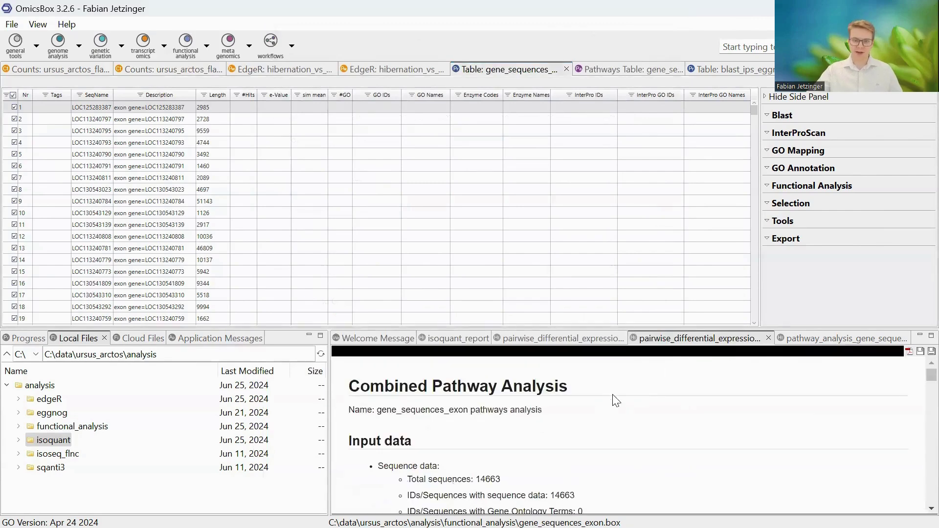
scroll(612, 401, "down", 3)
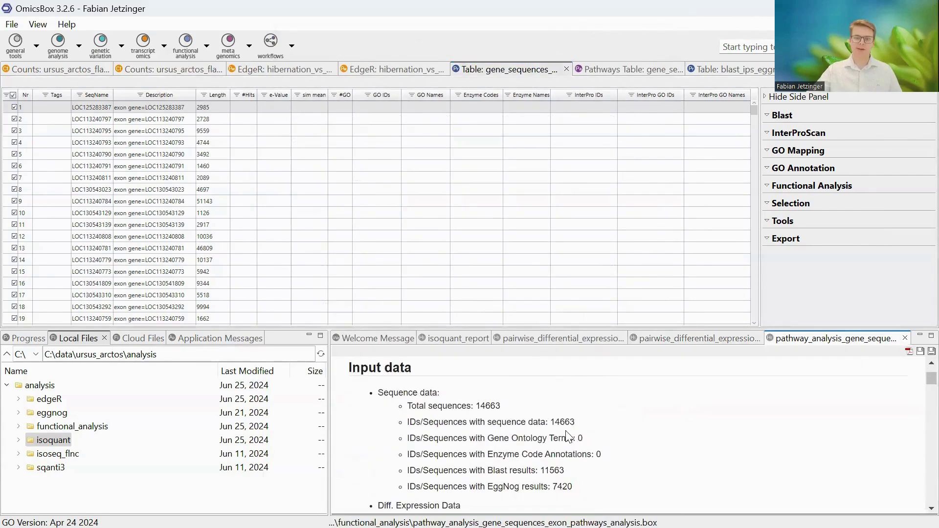
scroll(610, 479, "down", 3)
scroll(609, 463, "down", 3)
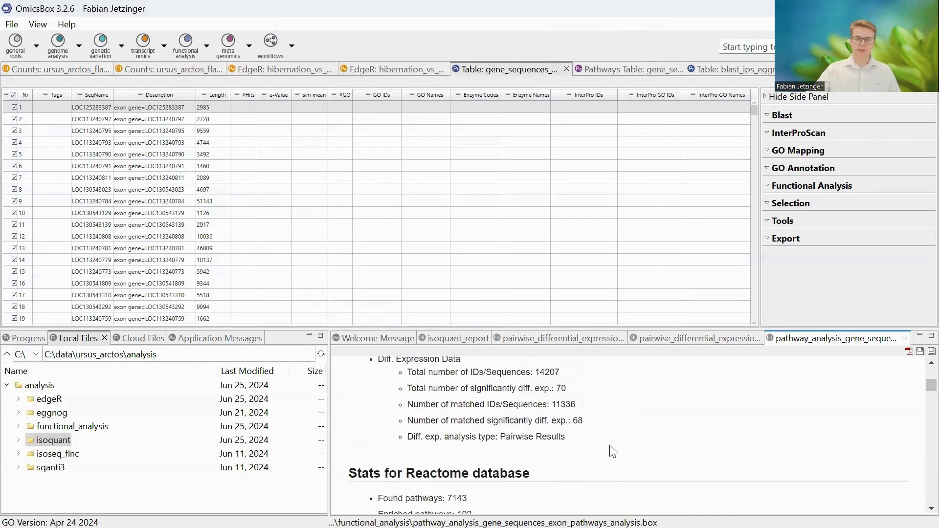
Open the gene-level pathways table and filter it to pathway names starting with "Try".
left_click(607, 69)
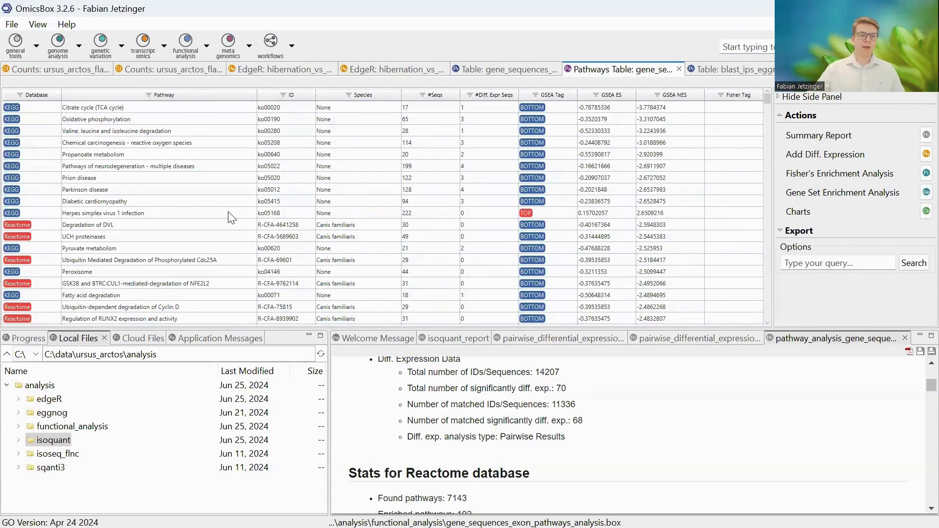
scroll(231, 217, "down", 3)
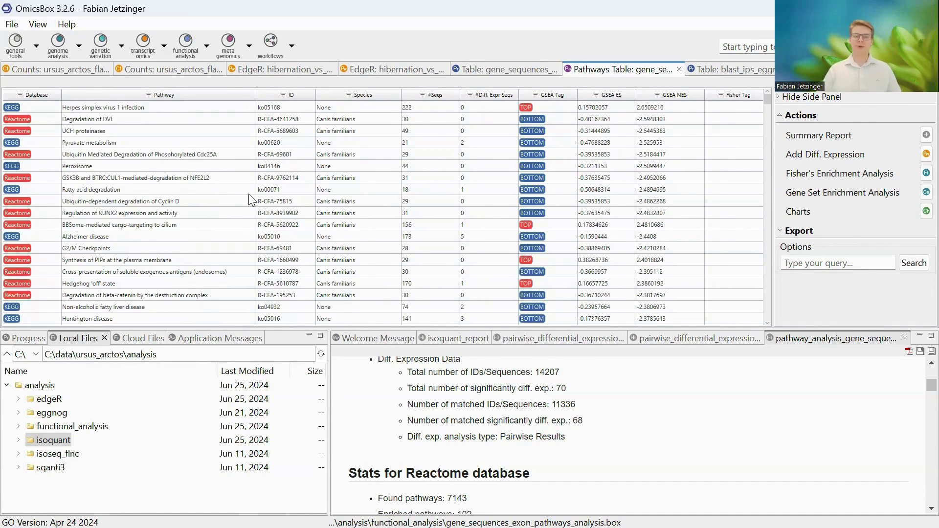
scroll(218, 222, "up", 1)
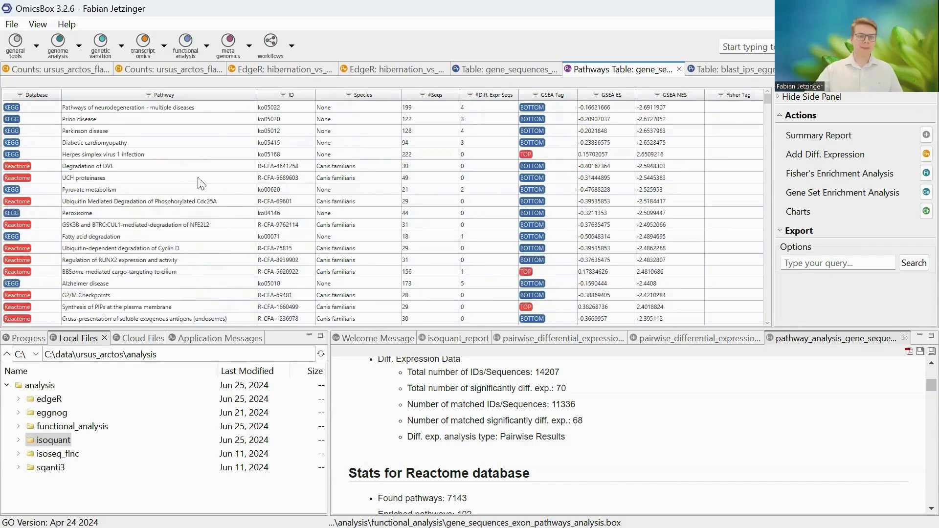
left_click(148, 95)
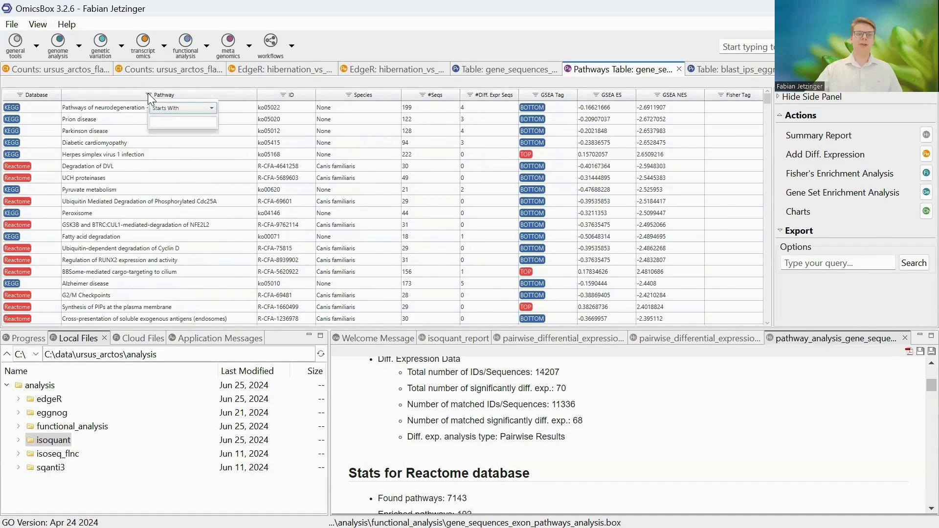
left_click(173, 120)
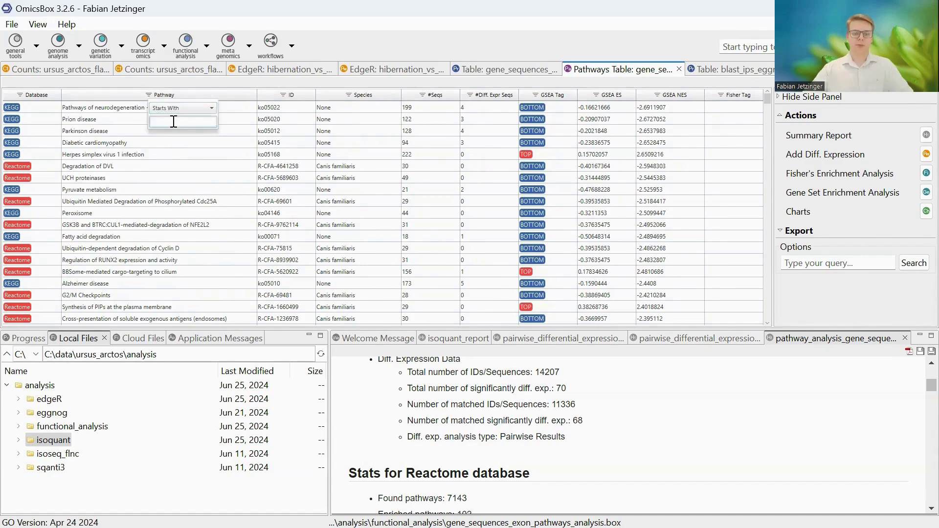
type("Try")
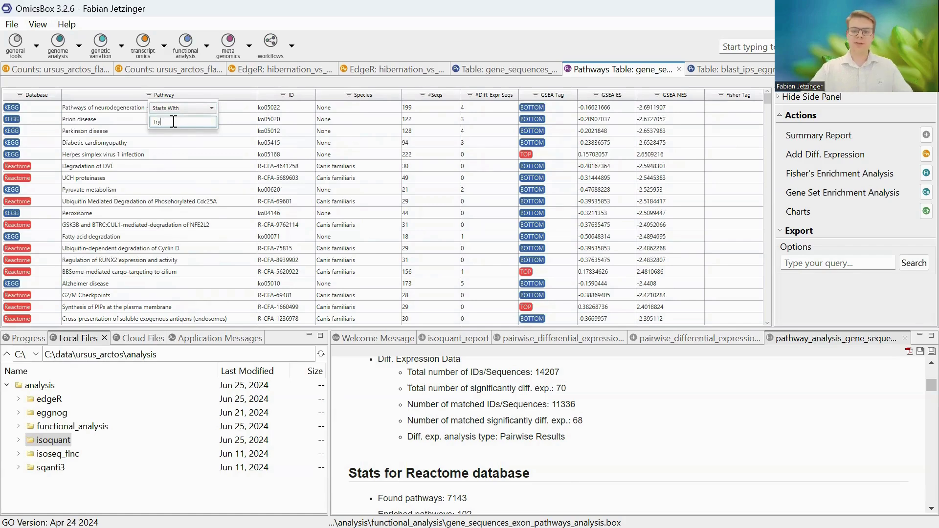
key("Return")
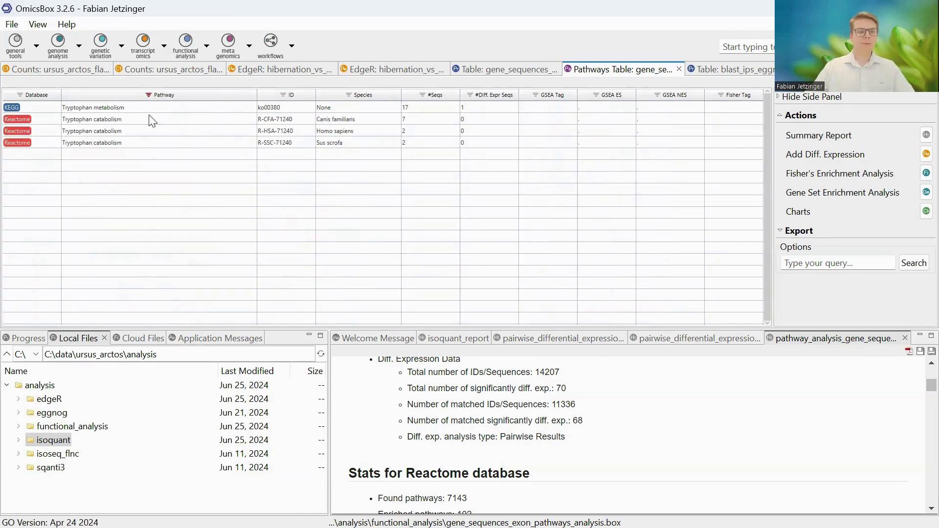
Show the pathway diagram for the KEGG Tryptophan metabolism entry and enlarge it in a maximized viewer for inspection.
left_click(133, 108)
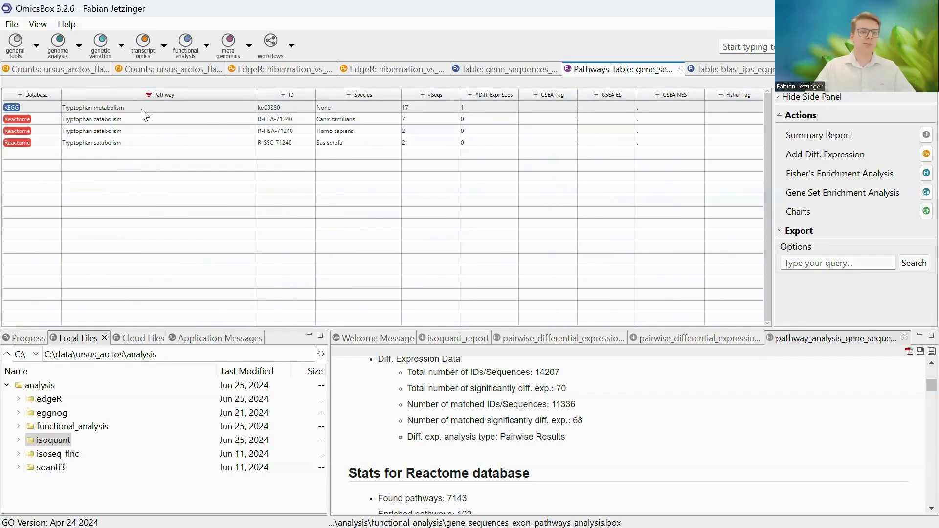
right_click(144, 114)
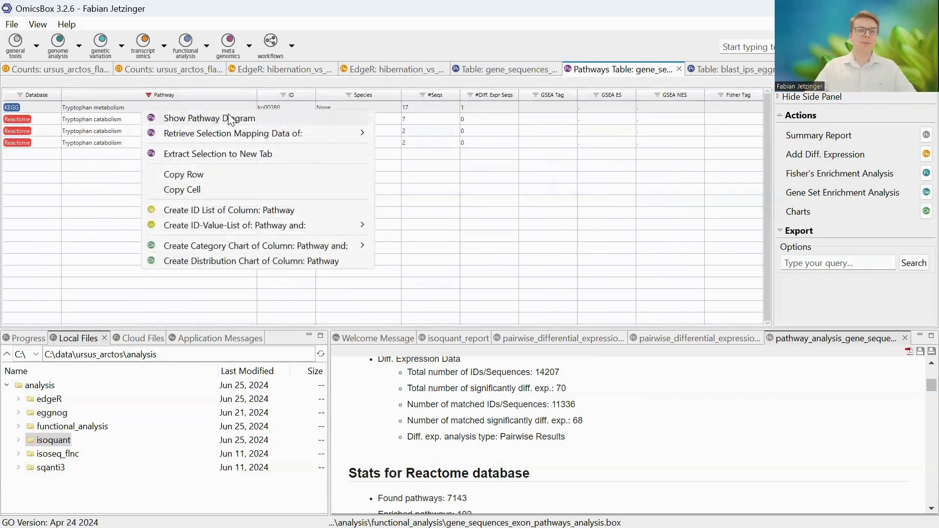
left_click(246, 118)
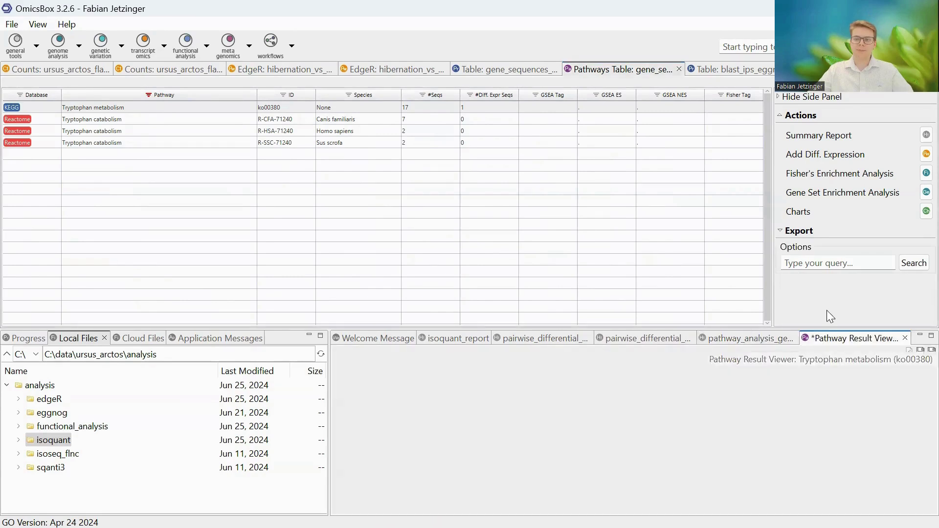
double_click(833, 339)
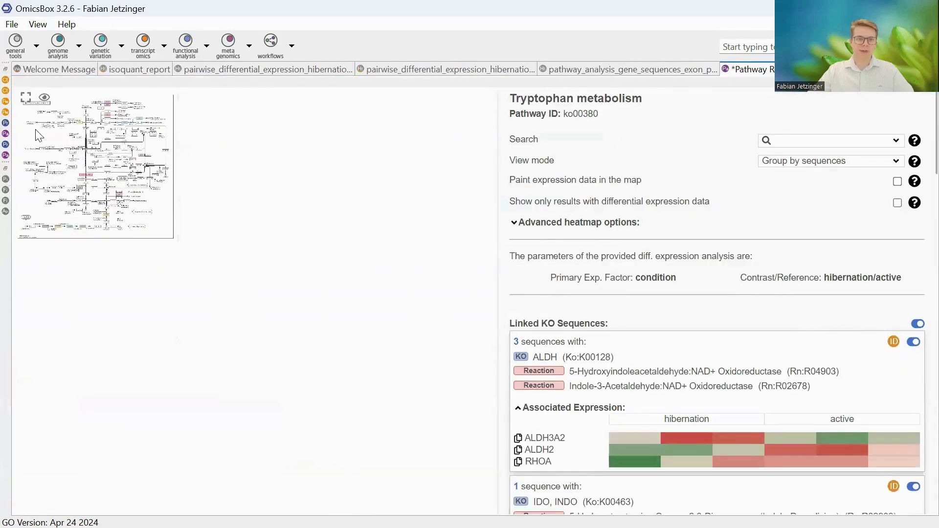
scroll(119, 167, "up", 5)
left_click_drag(119, 167, 239, 252)
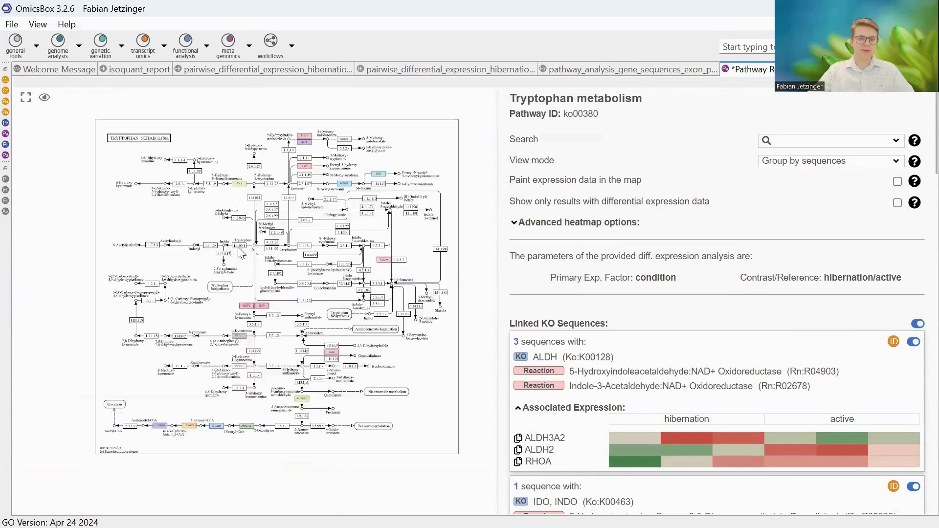
scroll(239, 254, "up", 2)
scroll(240, 256, "up", 1)
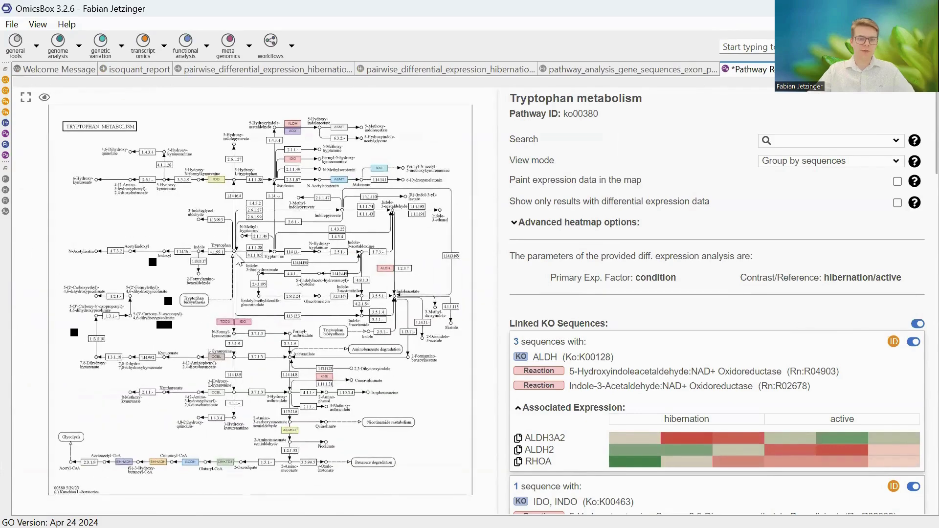
scroll(241, 258, "up", 1)
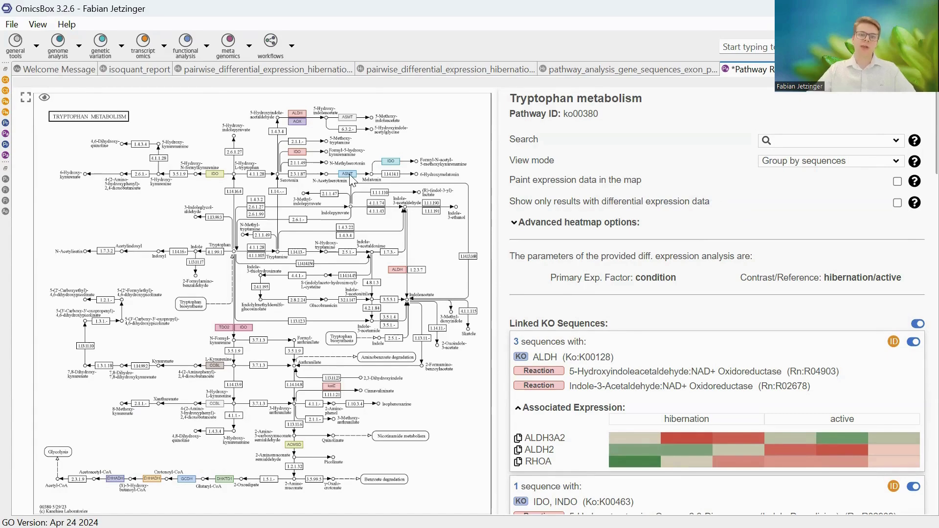
mouse_move(350, 180)
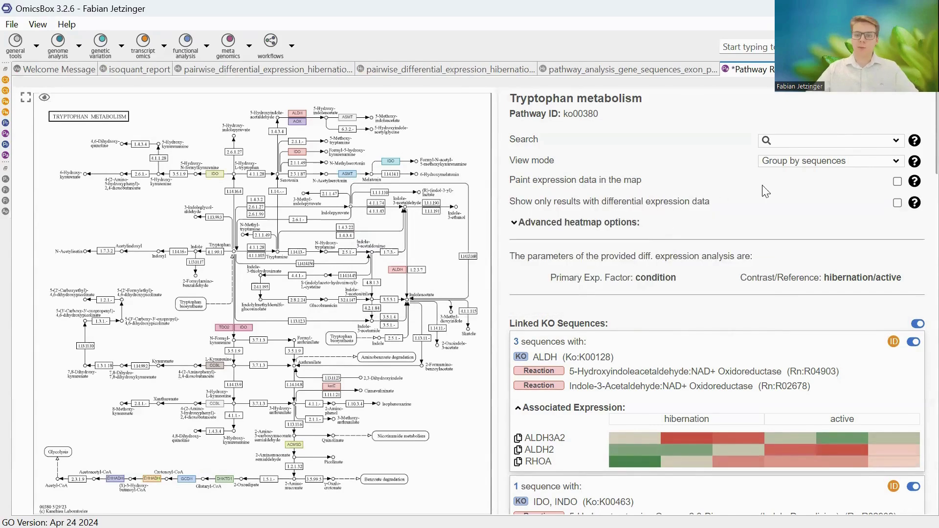
Paint expression data in the map, show only results with differential expression data, and inspect the GCDH enzyme.
left_click(896, 182)
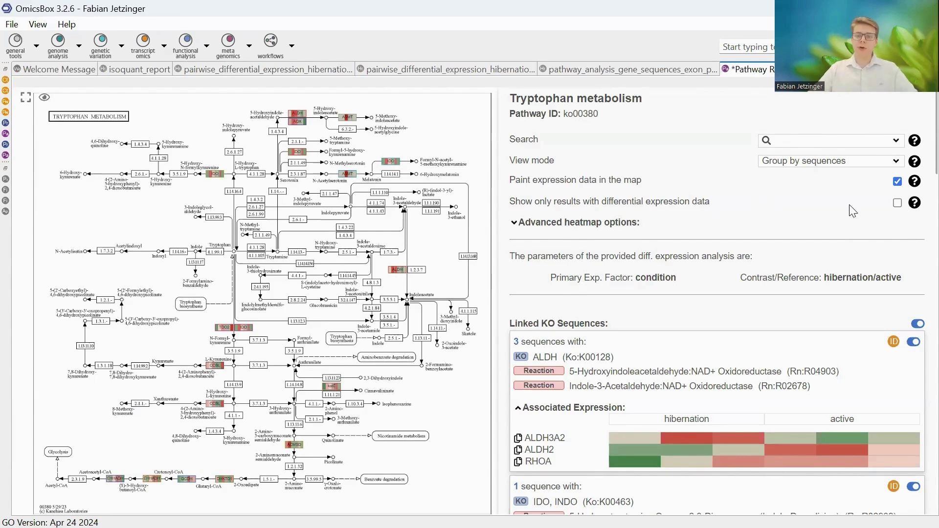
left_click(897, 203)
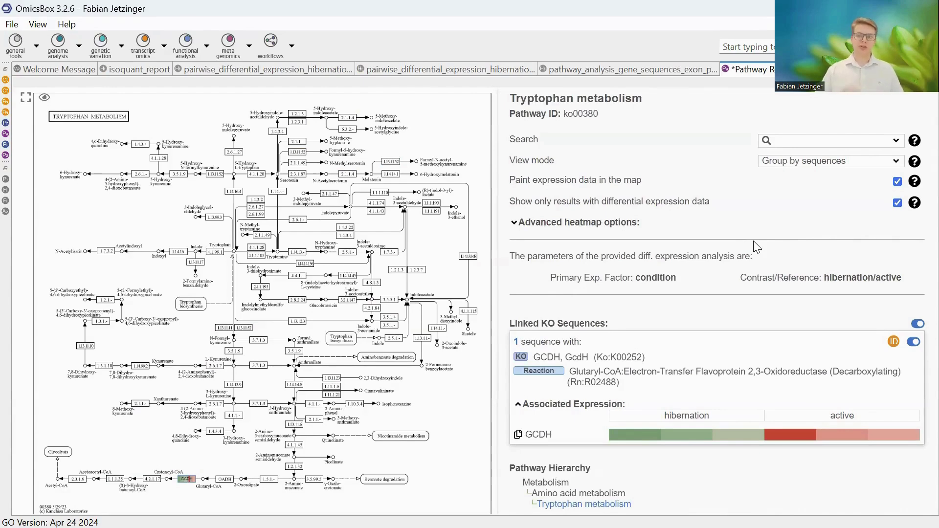
scroll(183, 481, "up", 1)
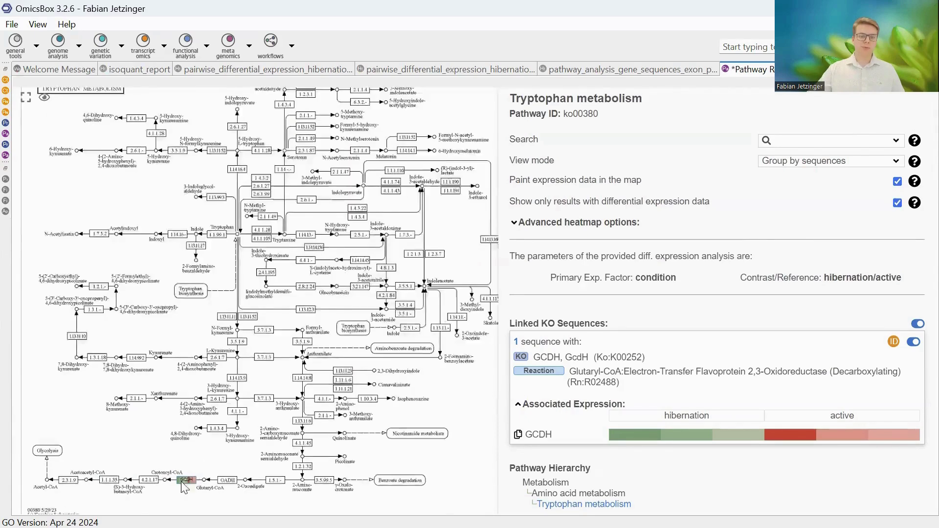
scroll(184, 484, "up", 2)
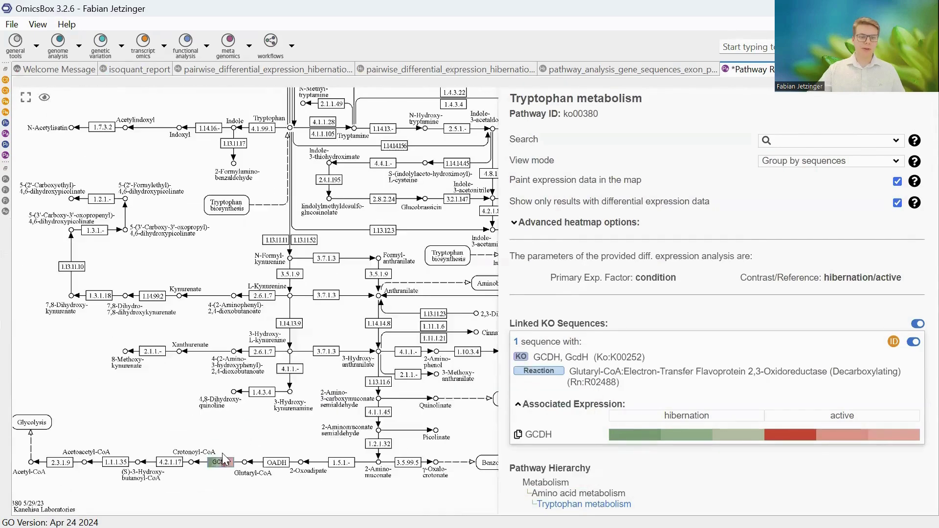
mouse_move(225, 464)
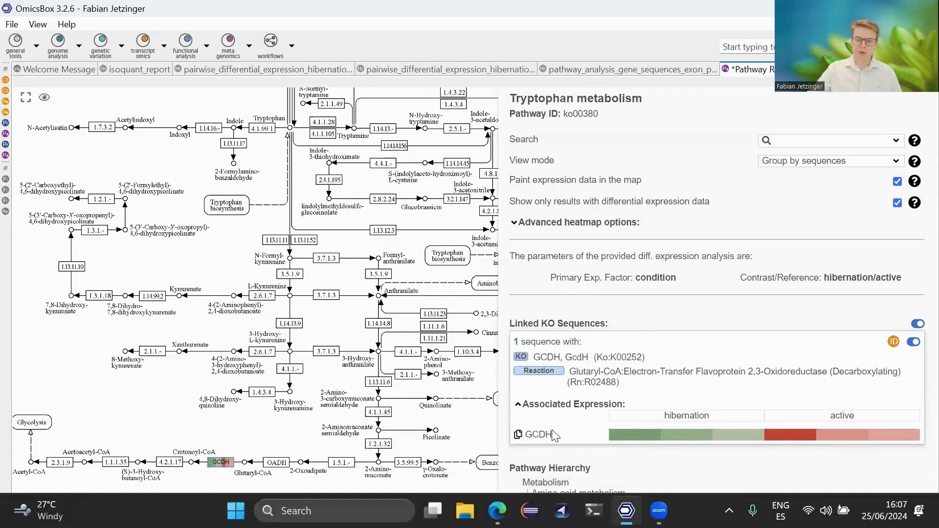
mouse_move(550, 434)
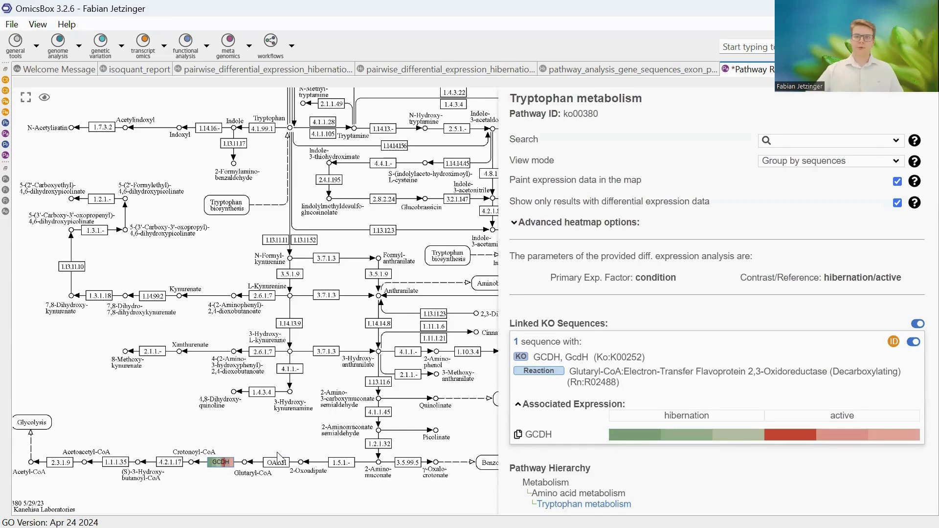
Restore the pathway viewer to its normal size and look at the annotated transcript table blast_ips_eggnog_transcript_sequences_exon.
double_click(746, 73)
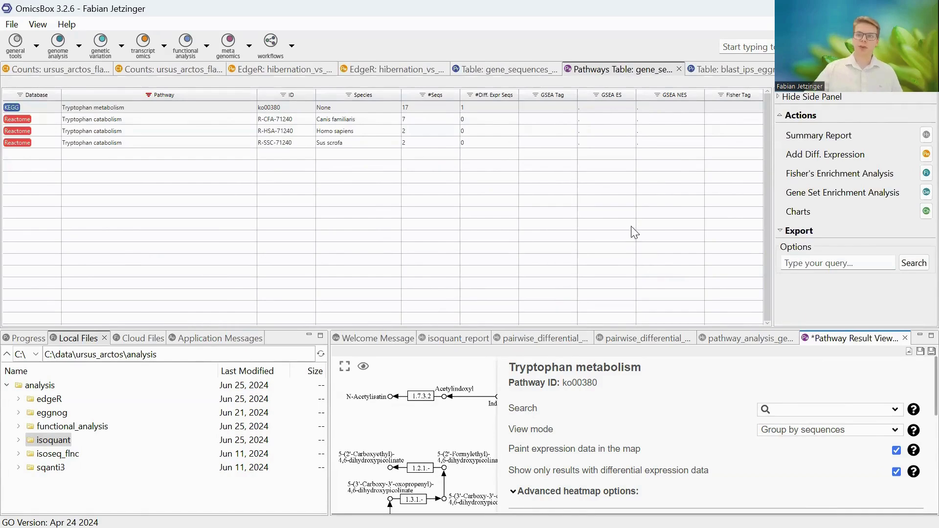
left_click(743, 74)
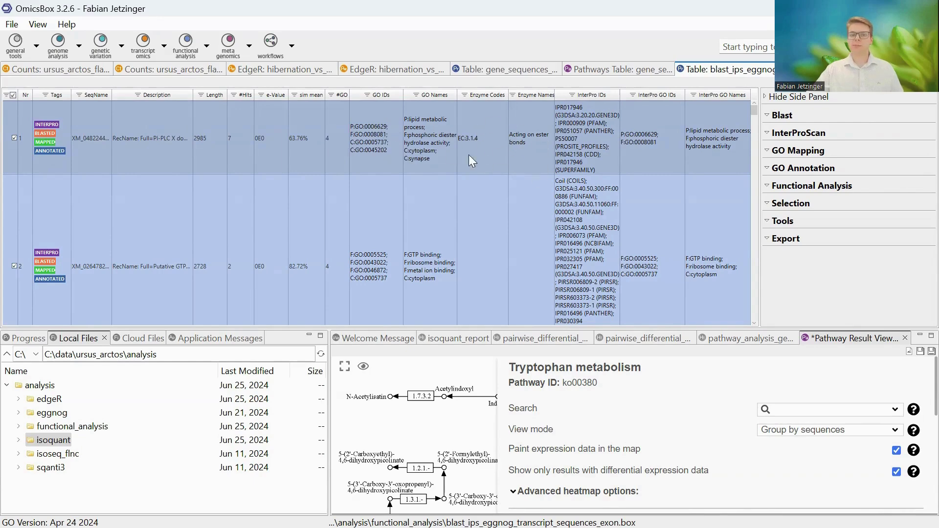
right_click(382, 146)
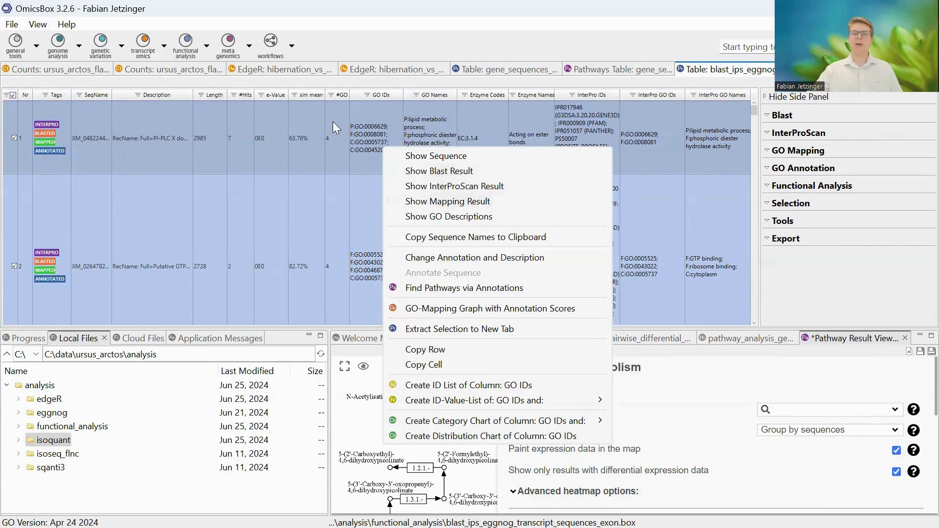
left_click(375, 121)
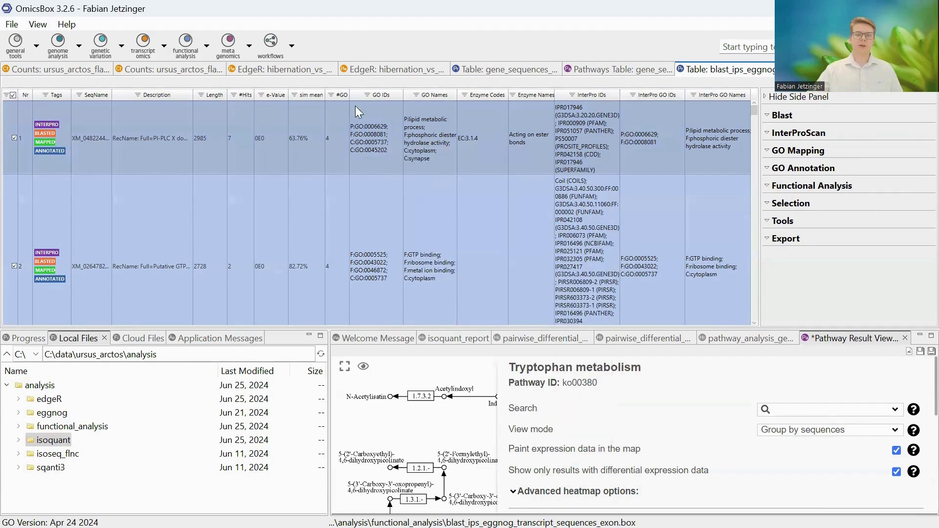
Set up a Combined Pathway Analysis with blast_ips_eggnog_transcript_sequences_exon.box as the sequences input.
left_click(200, 54)
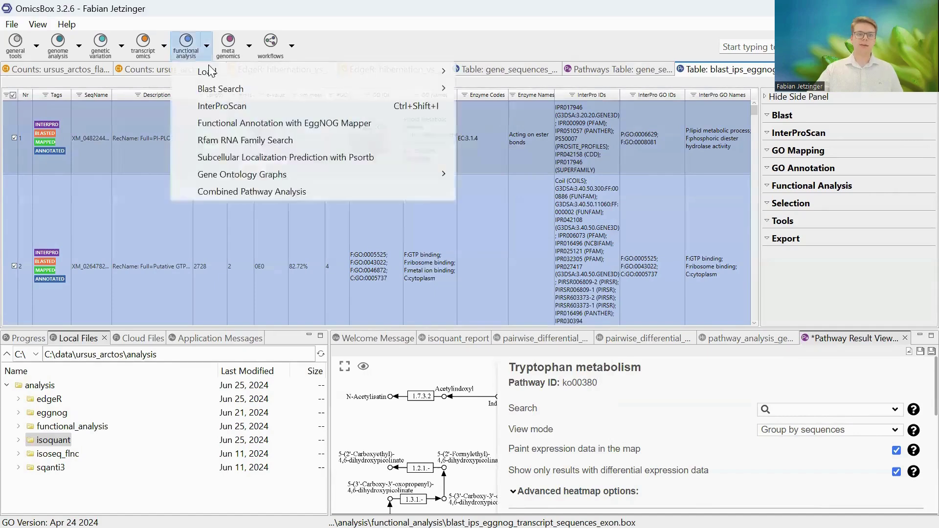
left_click(300, 190)
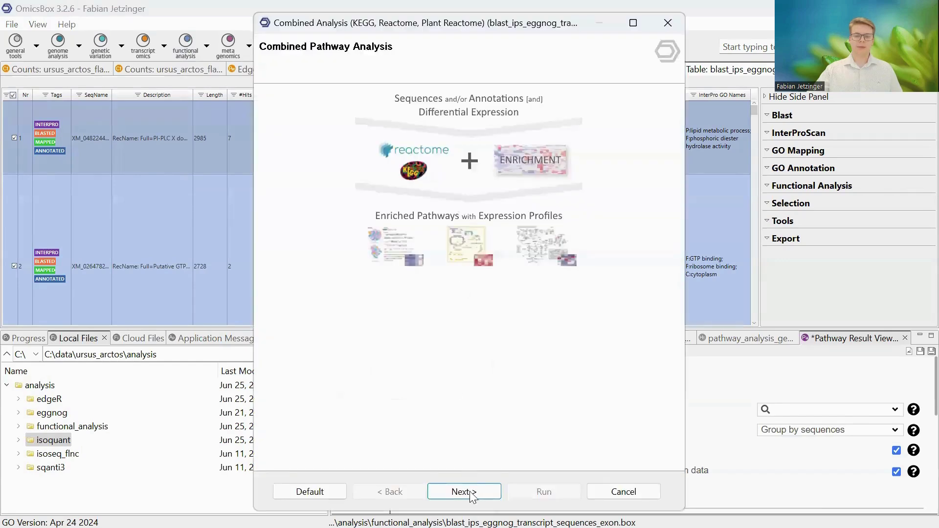
left_click(472, 492)
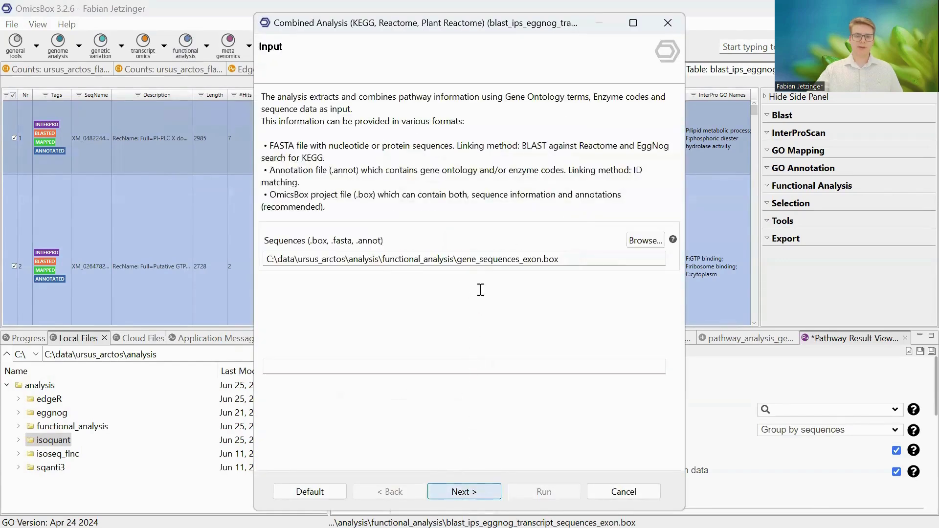
left_click(658, 247)
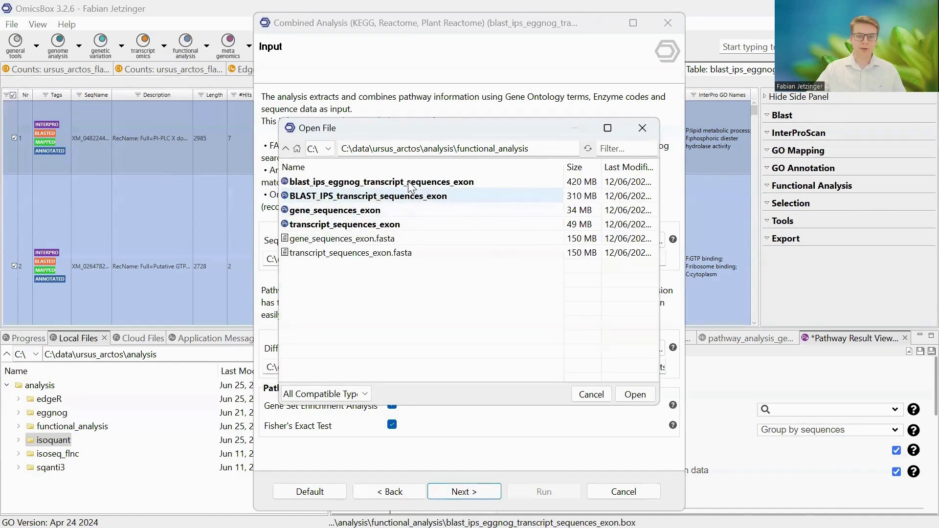
key("Escape")
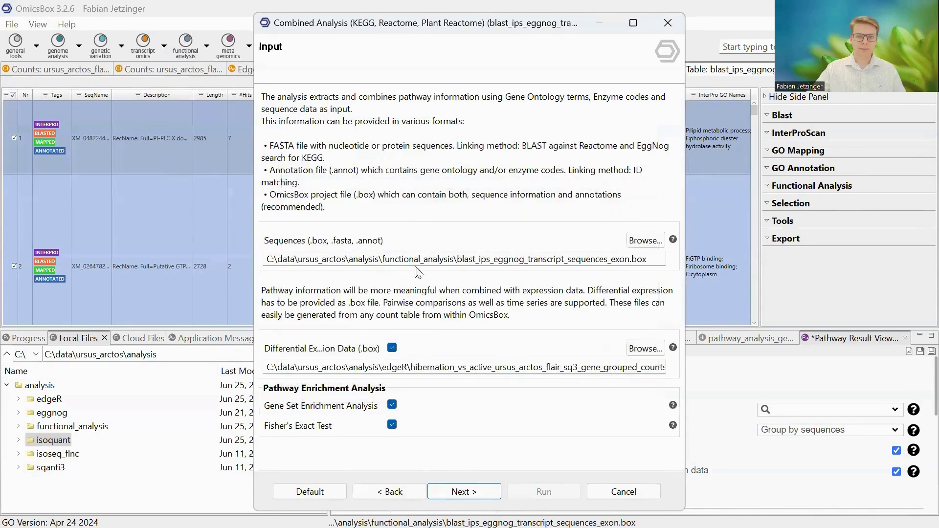
Choose the hibernation_vs_active reference_transcript edgeR file as differential expression data, and disable Gene Set Enrichment Analysis and Fisher's Exact Test.
left_click(643, 349)
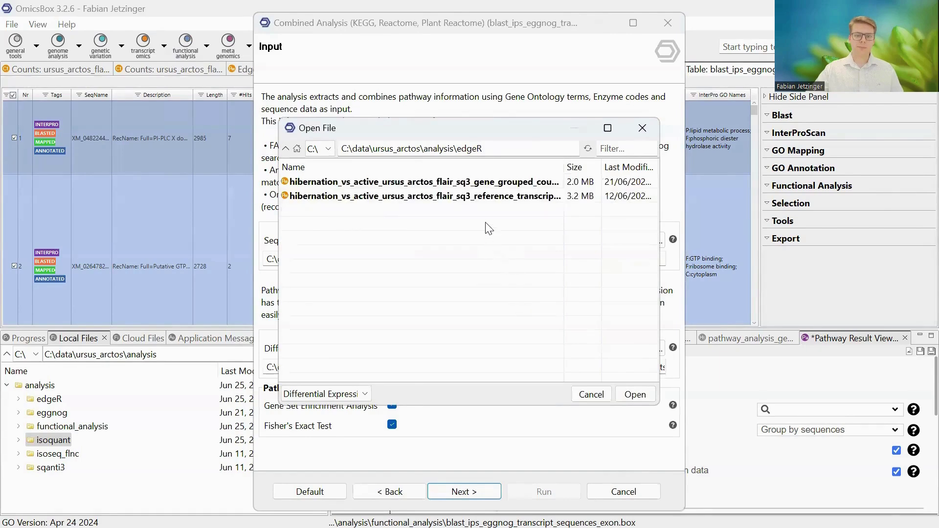
double_click(486, 197)
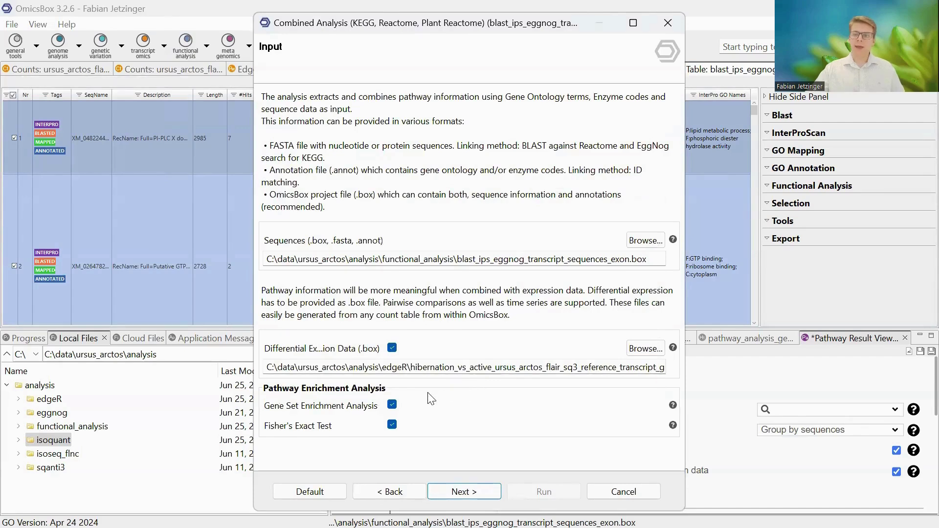
left_click(392, 405)
left_click(392, 425)
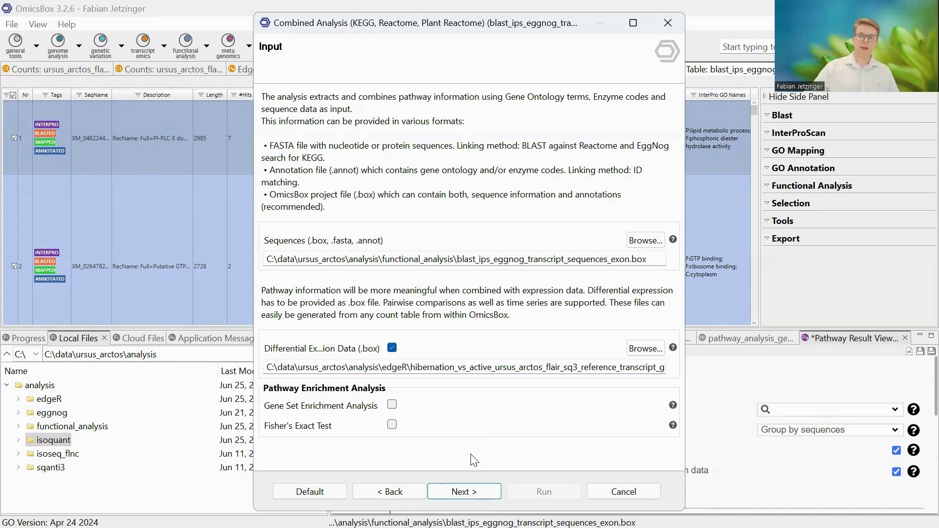
left_click(475, 492)
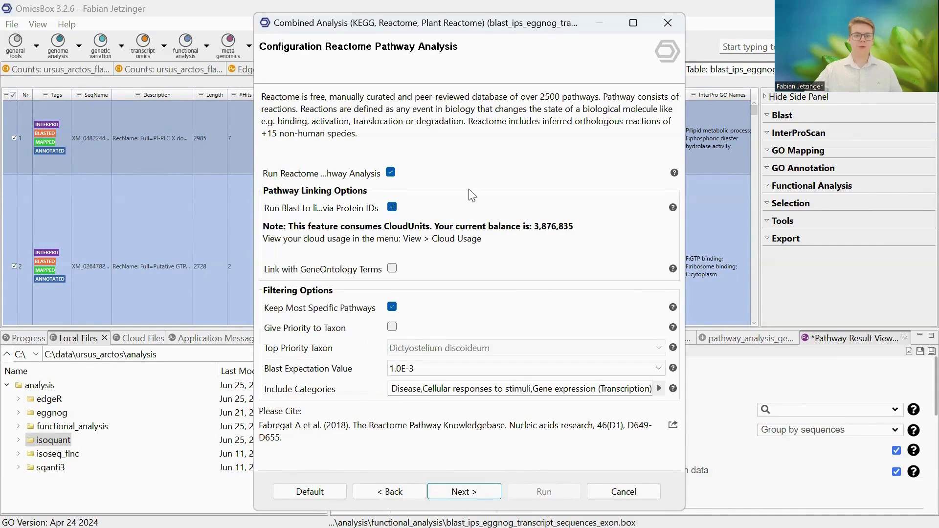
Link Reactome pathways with GeneOntology terms instead of Blast, and turn off the Plant Reactome (Gramene) pathway analysis.
left_click(392, 208)
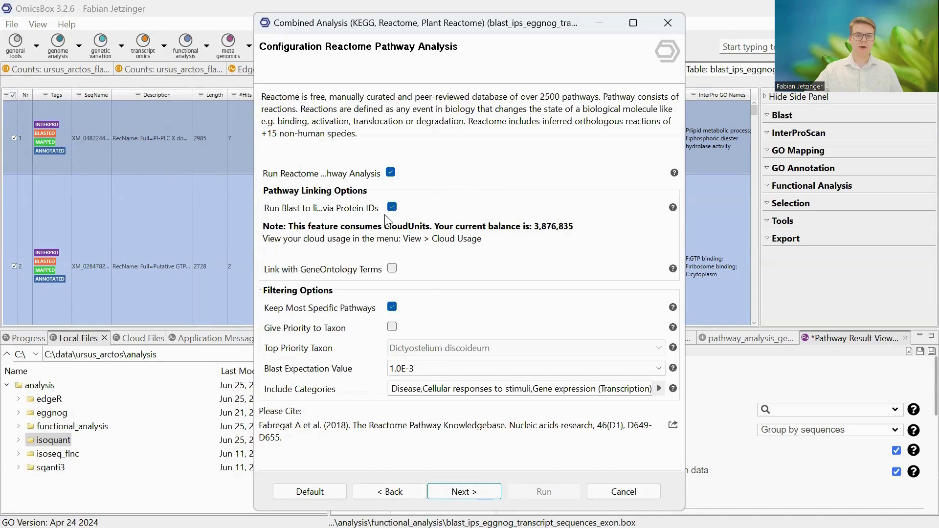
left_click(392, 268)
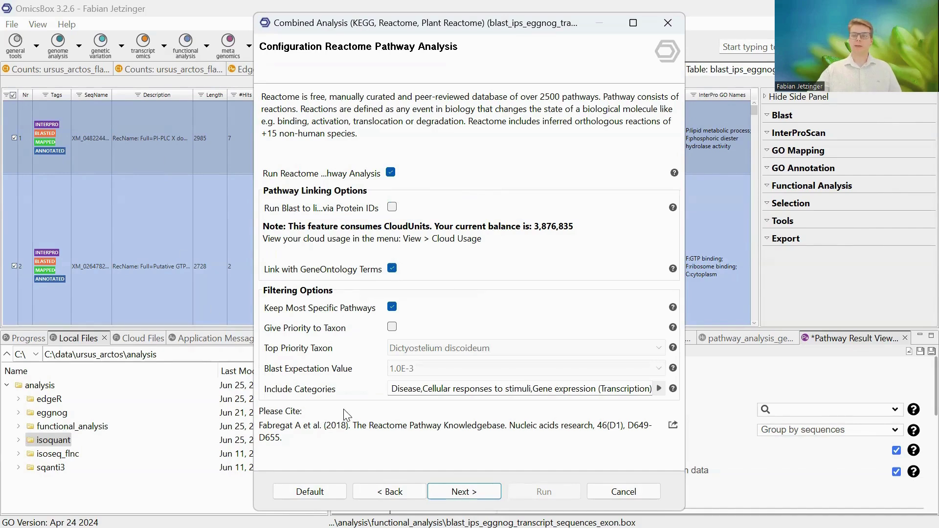
left_click(477, 496)
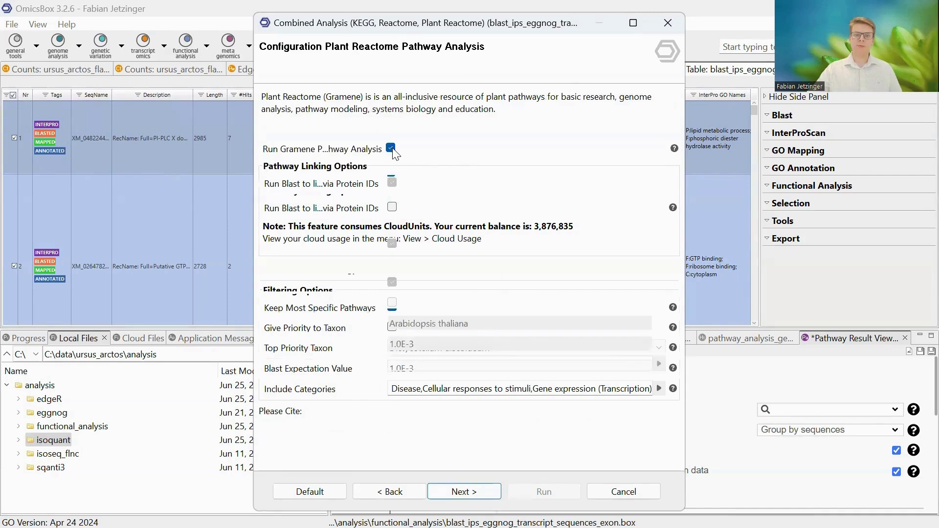
left_click(391, 148)
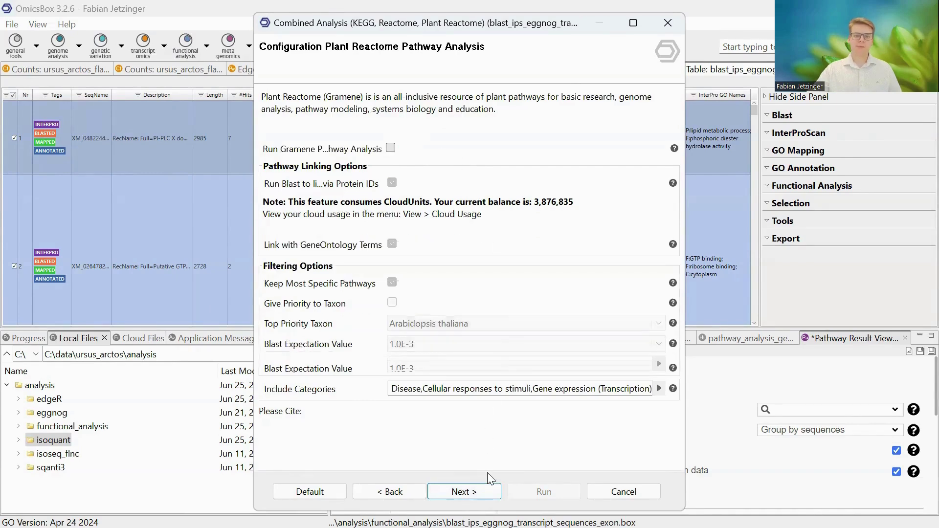
left_click(478, 492)
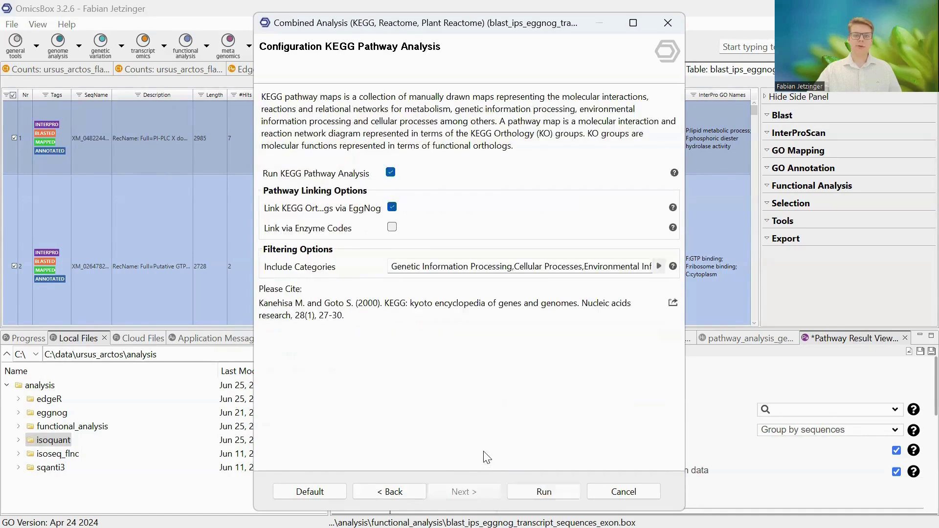
Link KEGG pathways via enzyme codes instead of EggNog, and dismiss the analysis setup without running it.
left_click(392, 227)
left_click(392, 228)
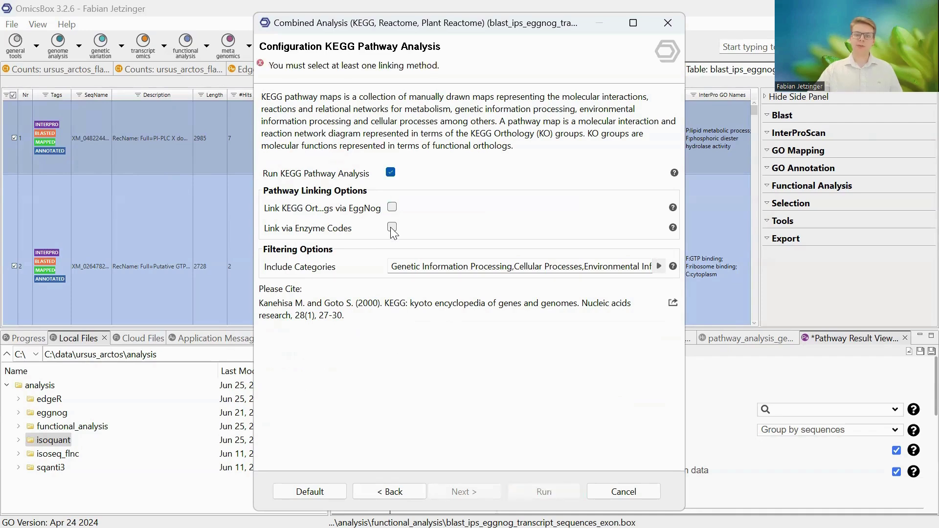
left_click(392, 228)
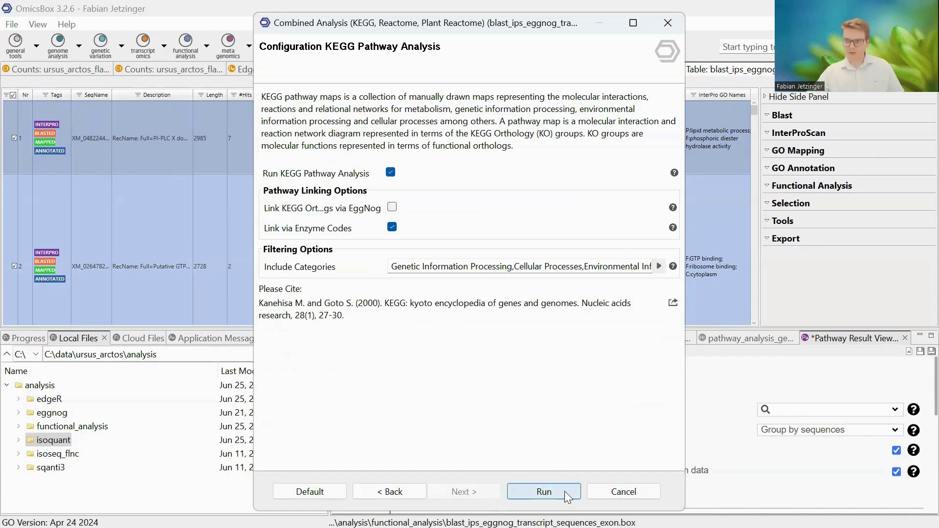
left_click(624, 493)
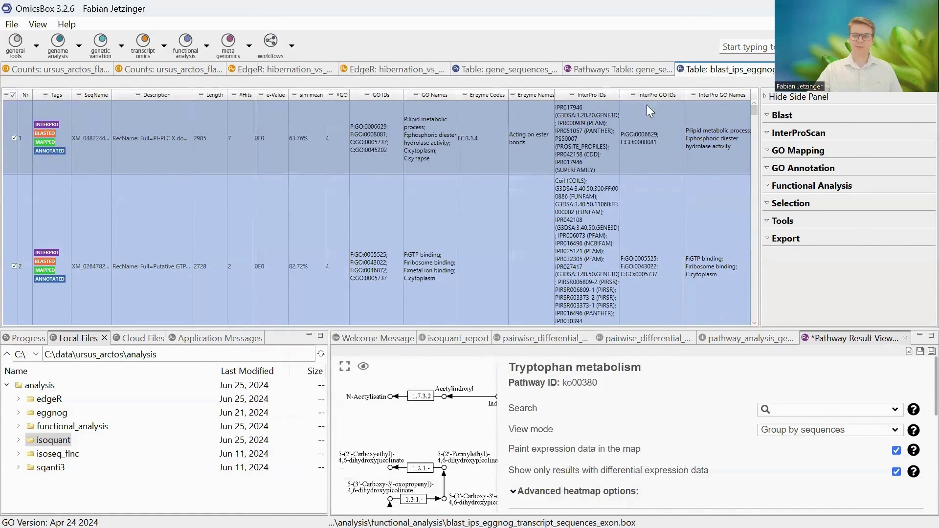
Close the two open ursus_arctos count tables.
right_click(81, 71)
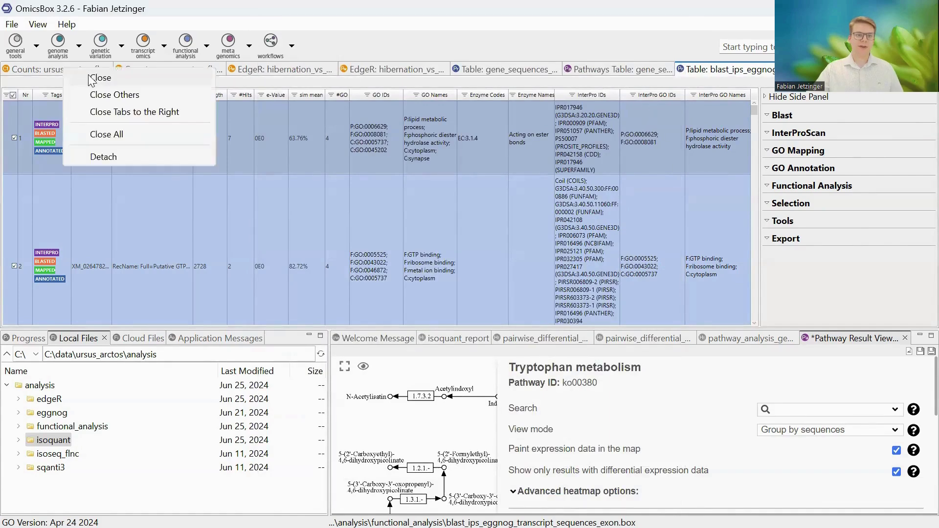
left_click(90, 78)
right_click(99, 69)
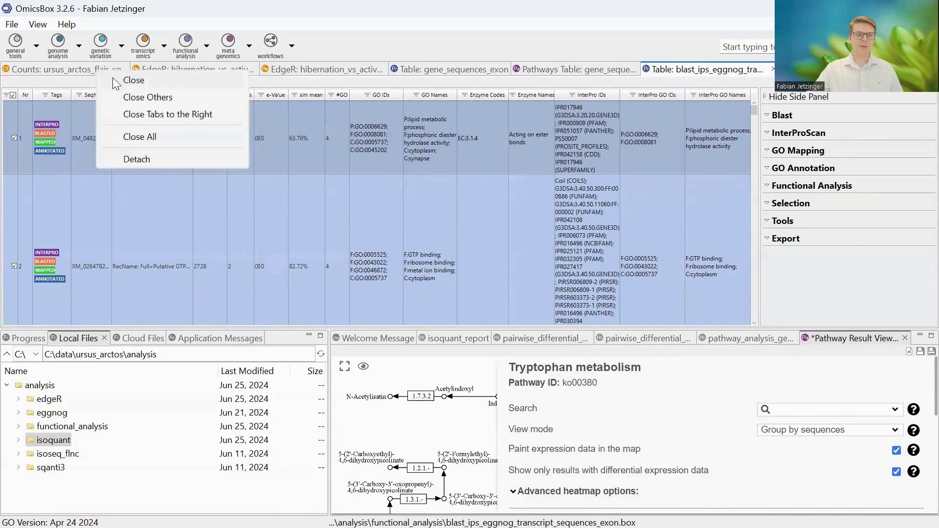
left_click(116, 81)
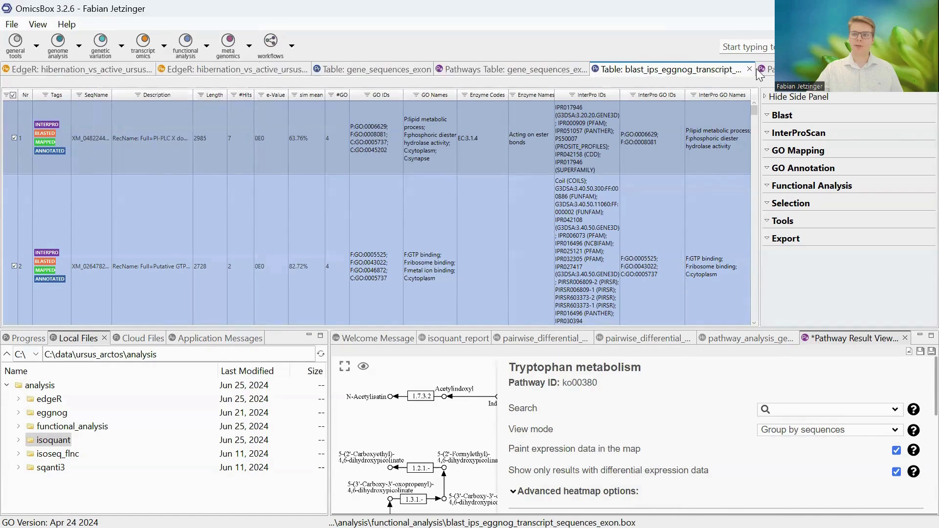
Open the transcript-level pathways table and show the pathway diagram for the KEGG Tryptophan metabolism entry.
left_click(761, 70)
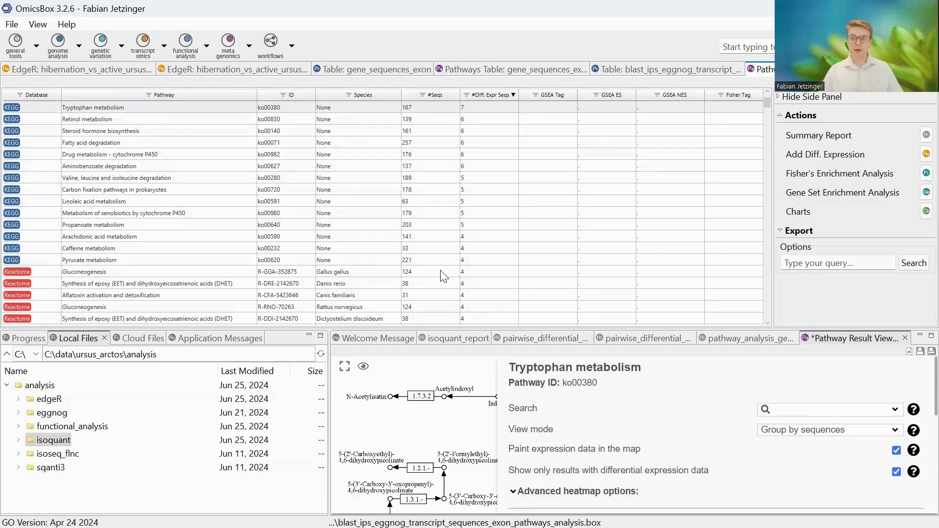
right_click(235, 115)
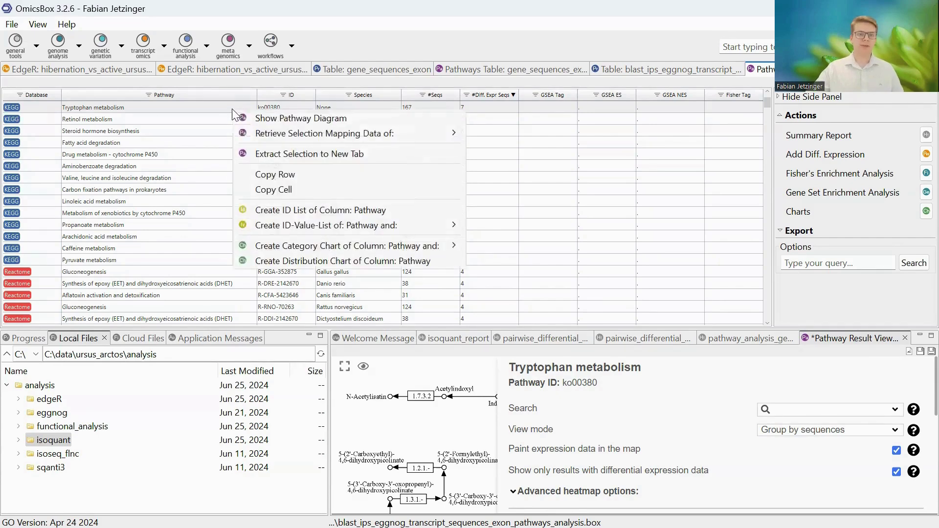
left_click(317, 123)
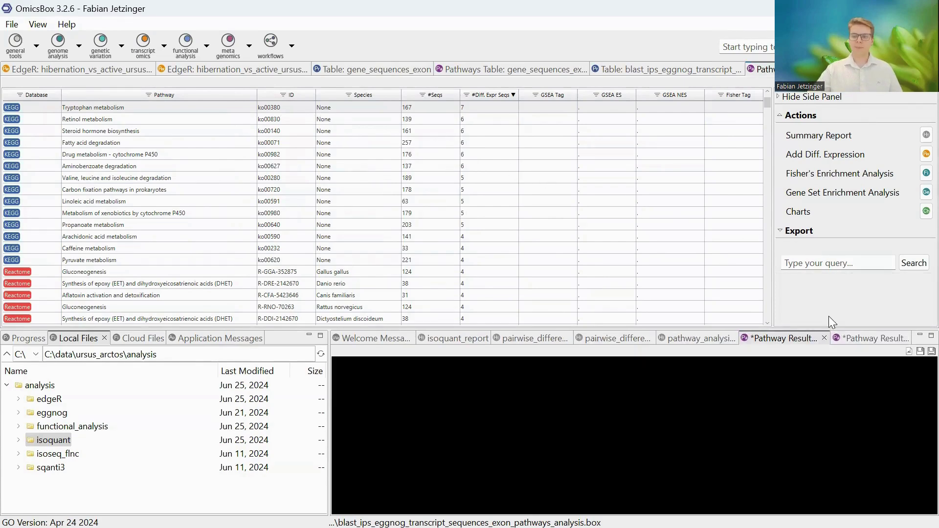
Maximize the new transcript-level Tryptophan metabolism viewer and enlarge its pathway map.
left_click(848, 338)
double_click(849, 338)
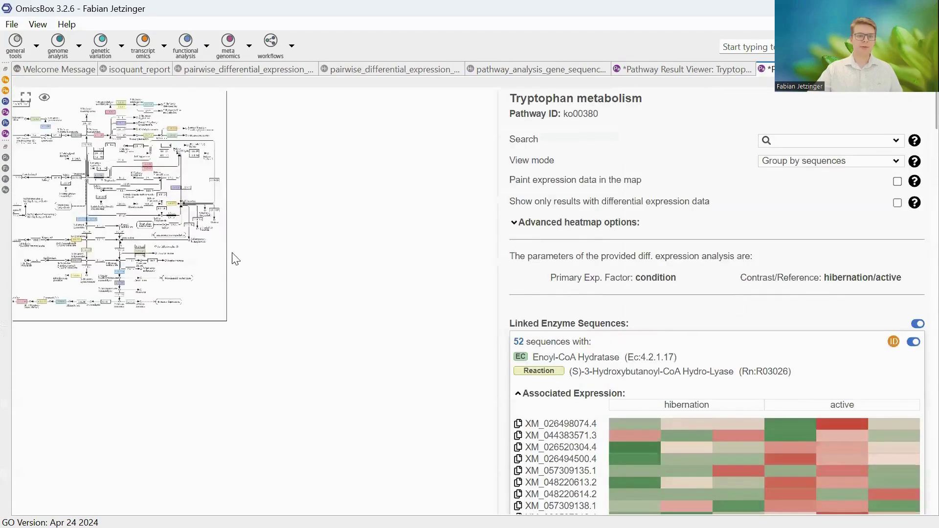
scroll(252, 269, "up", 3)
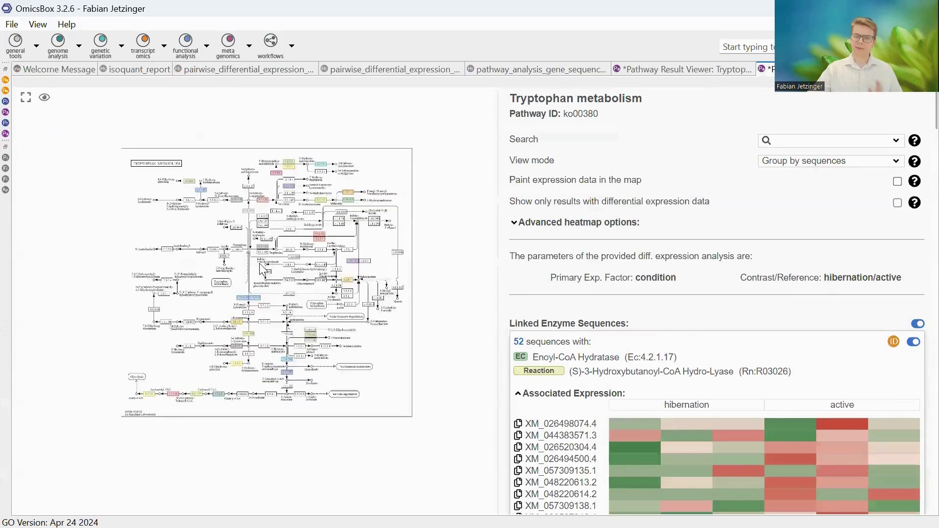
scroll(266, 268, "up", 4)
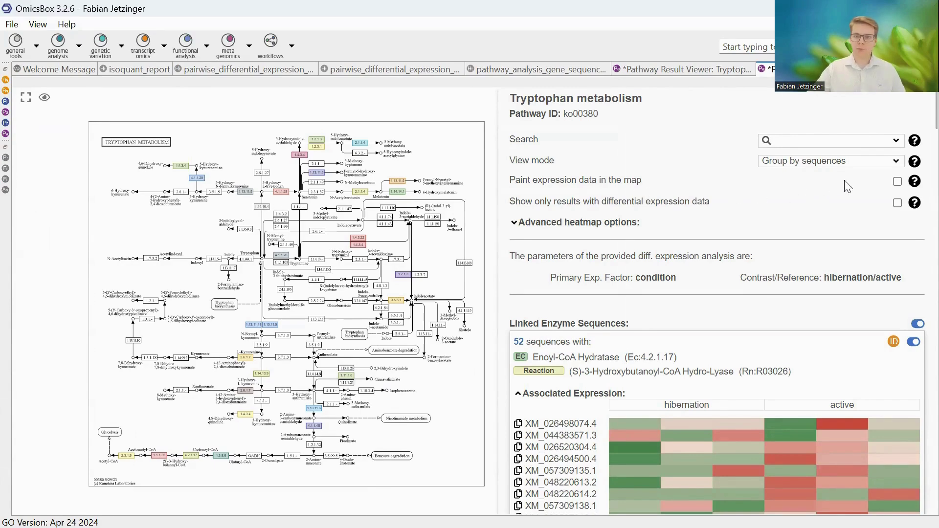
Paint expression data in the transcript-level map and show only results with differential expression data.
left_click(896, 182)
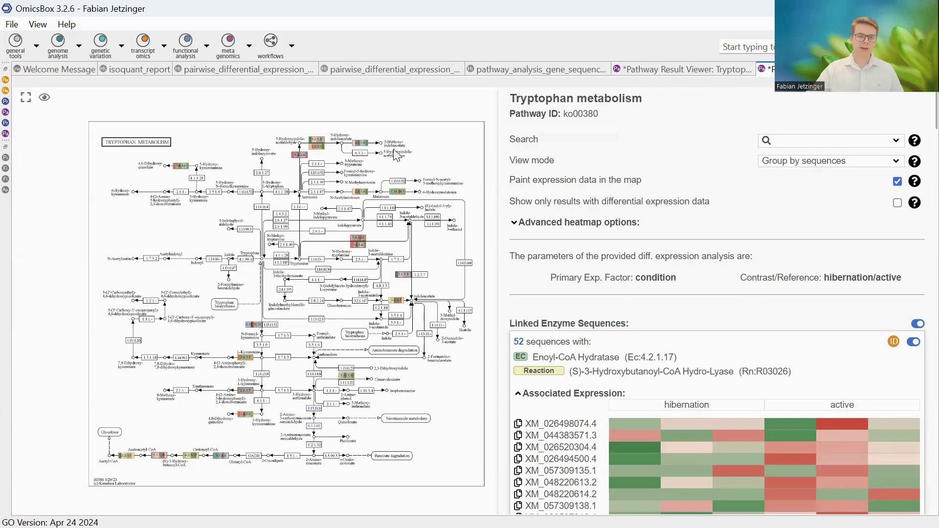
left_click(319, 147)
left_click(282, 166)
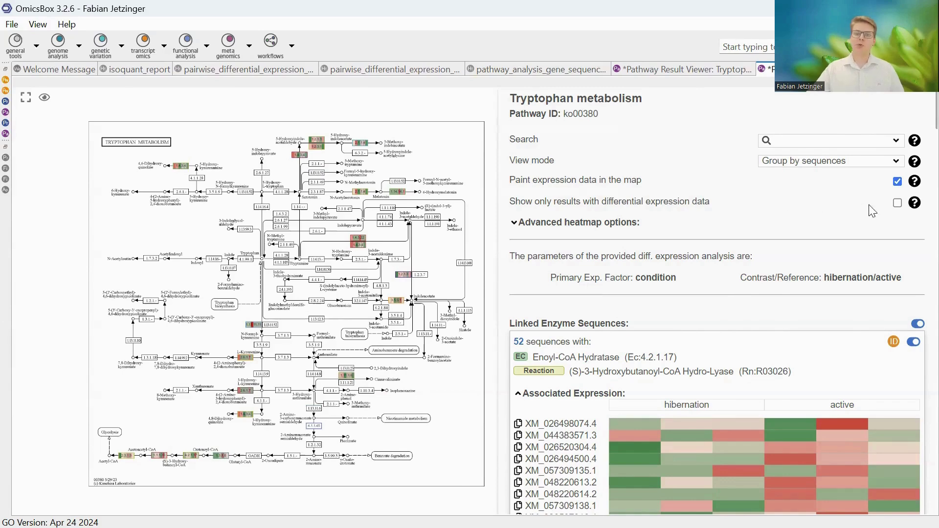
left_click(898, 203)
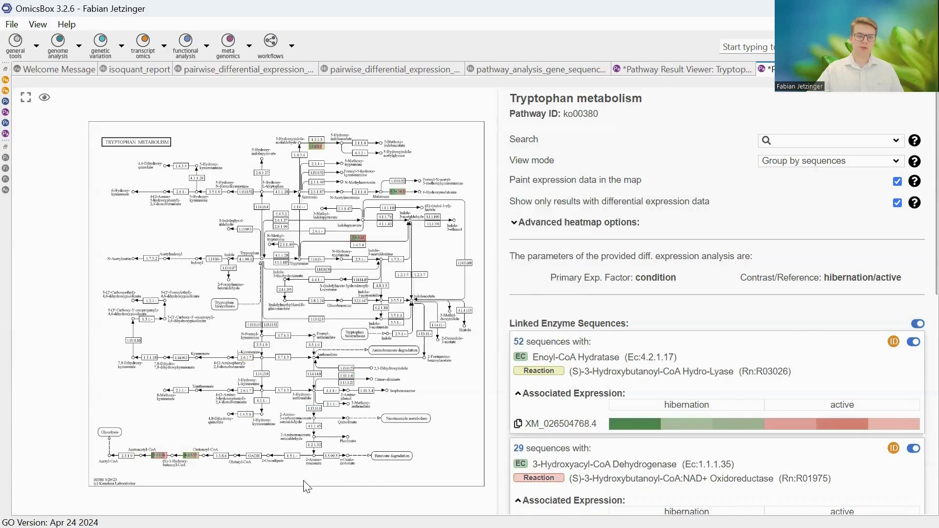
Examine the linked enzyme sequences and their hibernation versus active expression heatmaps, down to Diamine Oxidase and the pathway hierarchy.
mouse_move(193, 461)
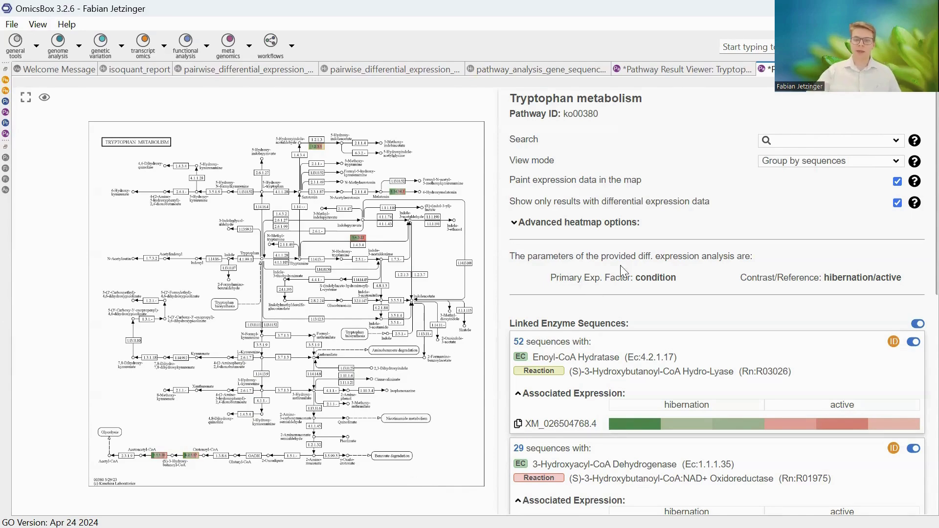
scroll(630, 270, "down", 3)
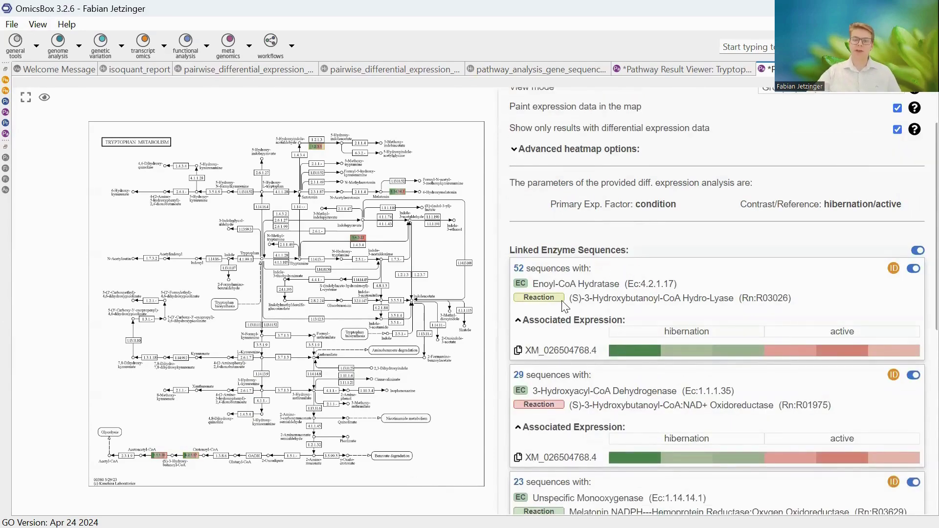
mouse_move(523, 272)
scroll(696, 277, "down", 3)
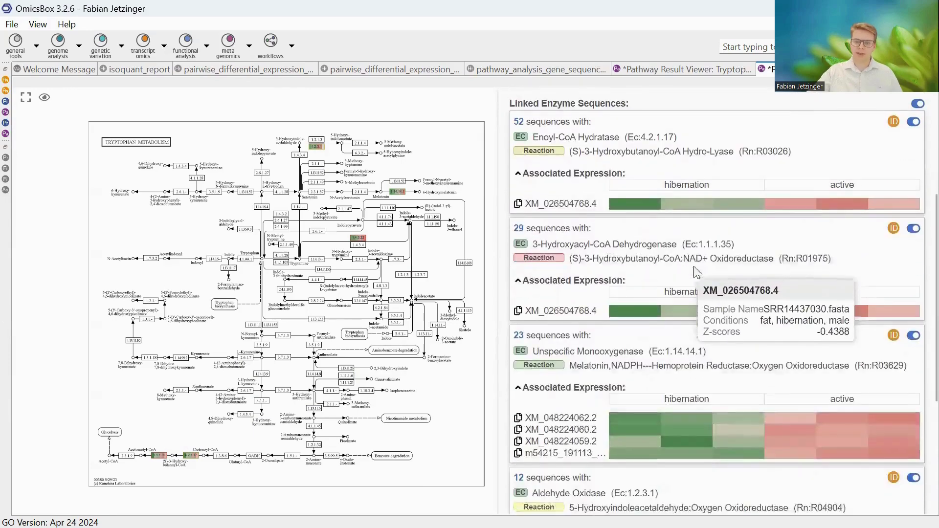
scroll(702, 272, "down", 2)
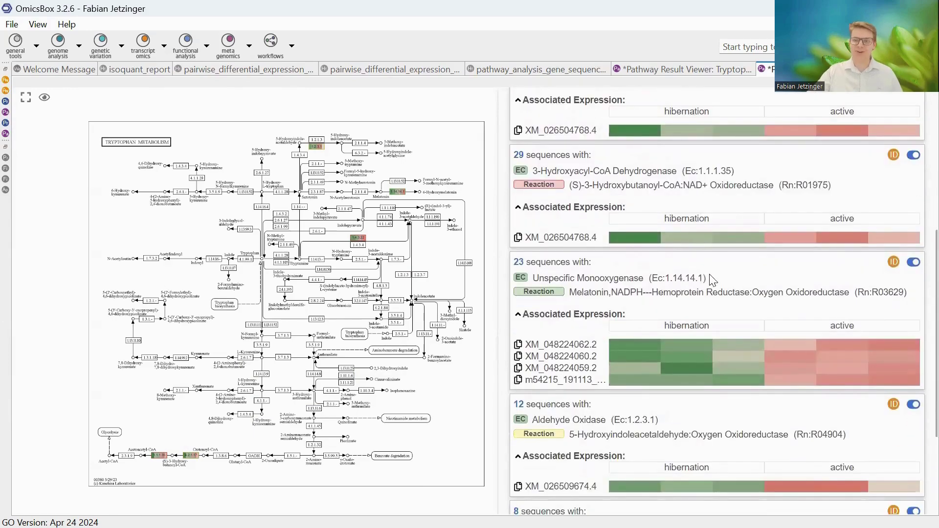
scroll(708, 270, "down", 3)
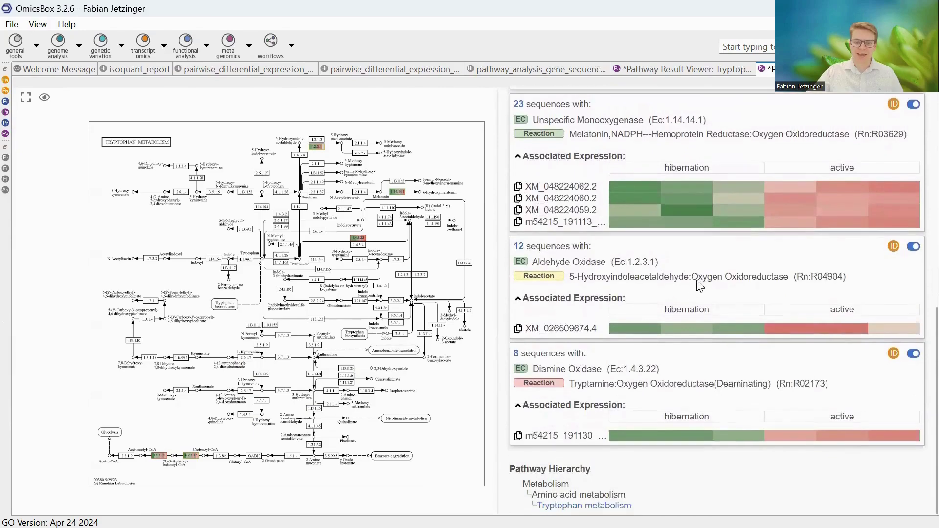
mouse_move(648, 343)
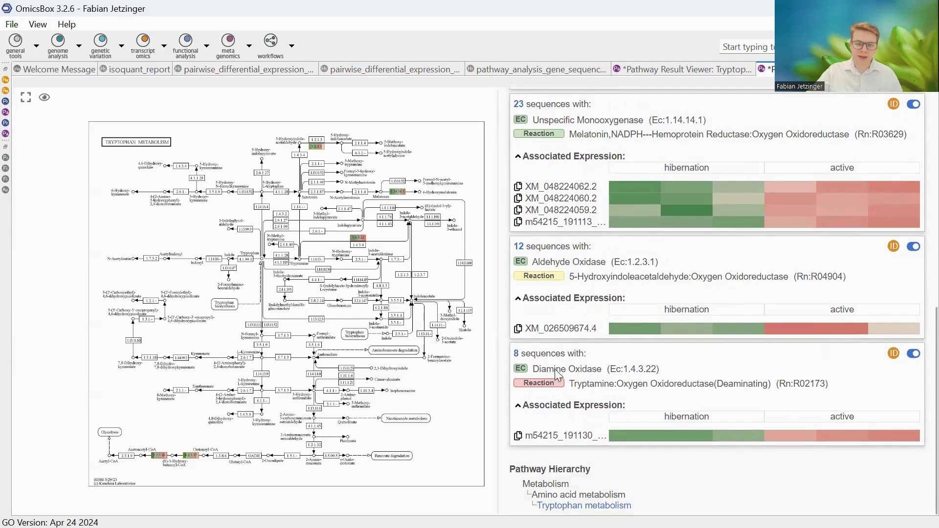
View the details of the Diamine Oxidase reaction and examine the matching 1.4.3.22 enzyme between tryptamine and indole-3-acetaldehyde on the pathway map.
mouse_move(553, 385)
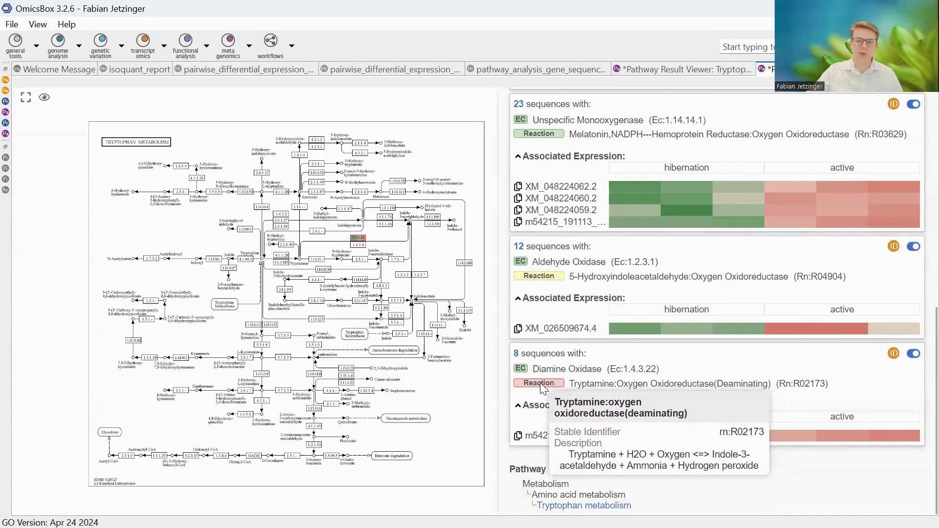
scroll(366, 230, "up", 1)
scroll(366, 230, "up", 3)
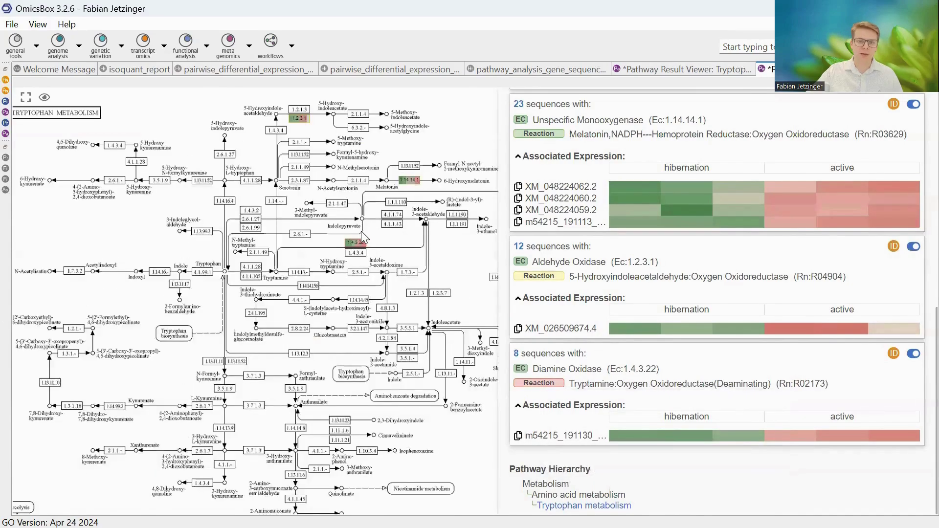
scroll(359, 270, "down", 1)
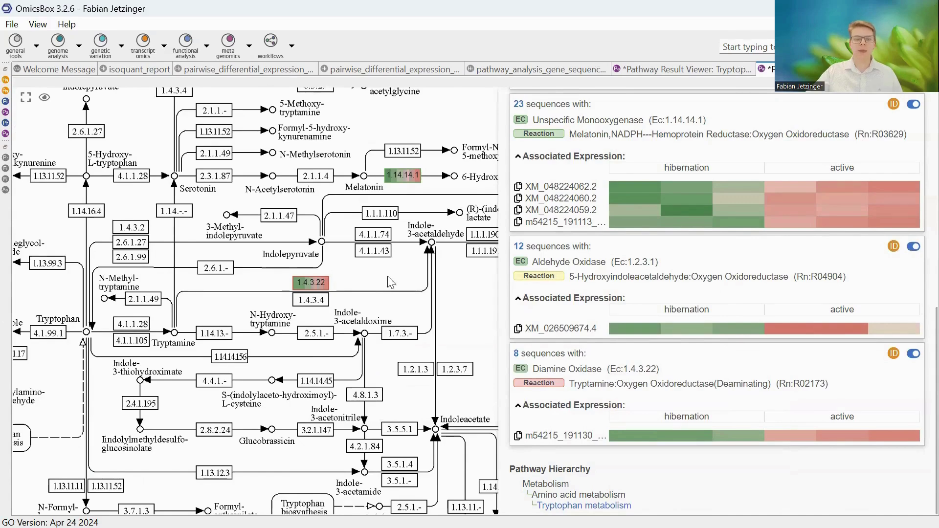
mouse_move(567, 441)
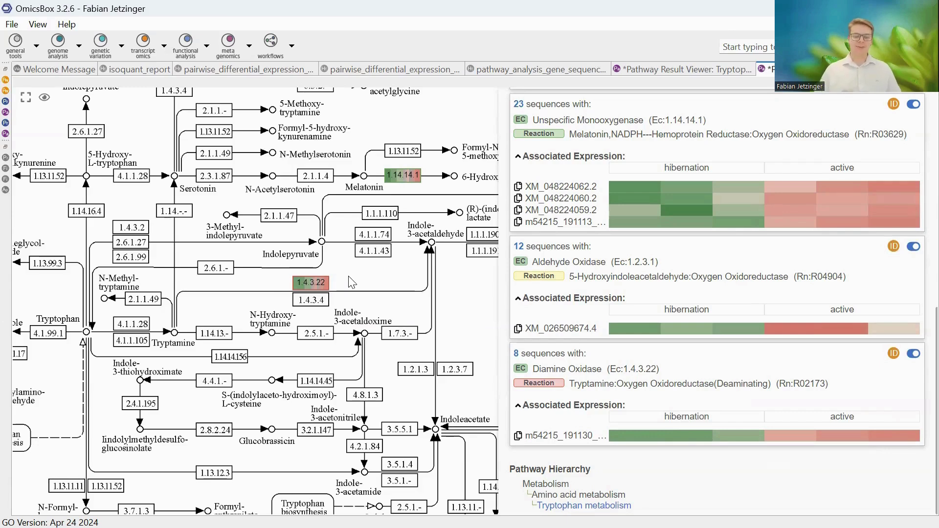
Switch to the full-screen slide presentation in the browser and advance to the Conclusions slide.
key("alt+Tab")
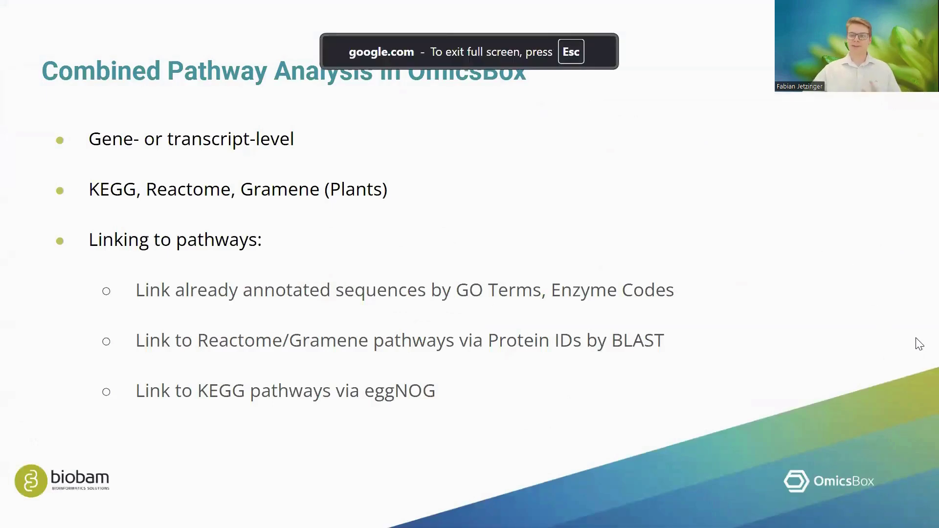
key("Right")
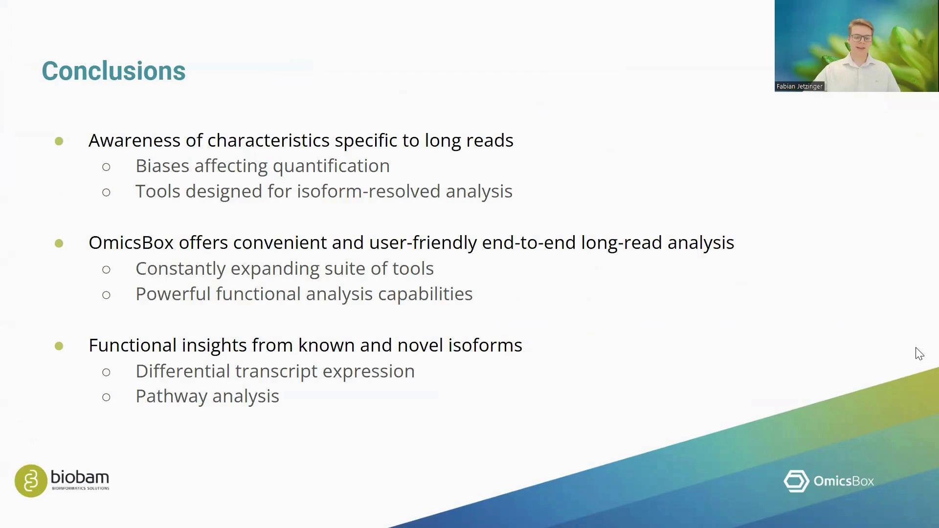